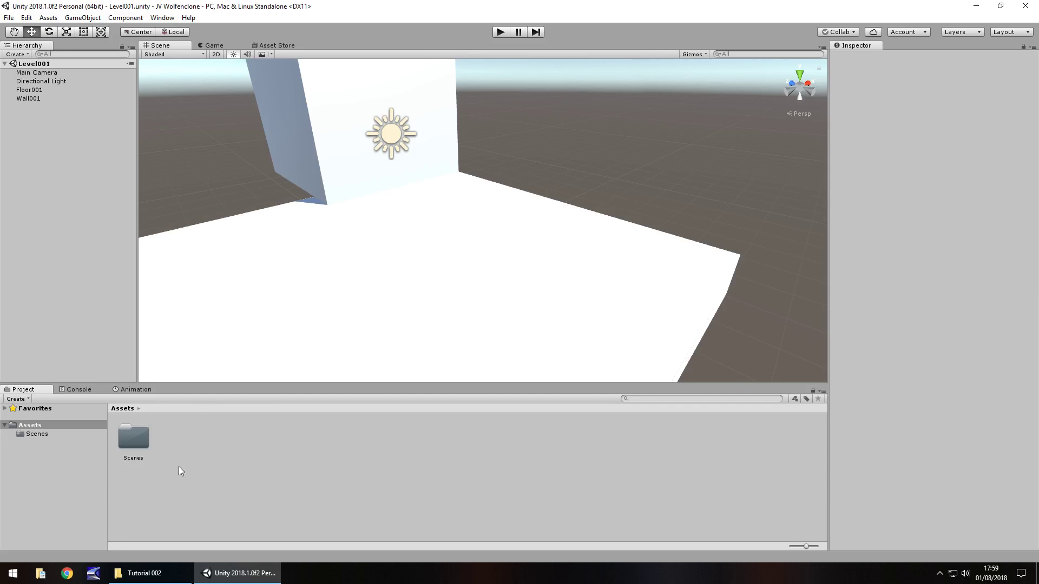
- Create a folder named Textures in the project's Assets and open it
{"action": "right_click", "coordinate": [197, 434]}
{"action": "mouse_move", "coordinate": [233, 211]}
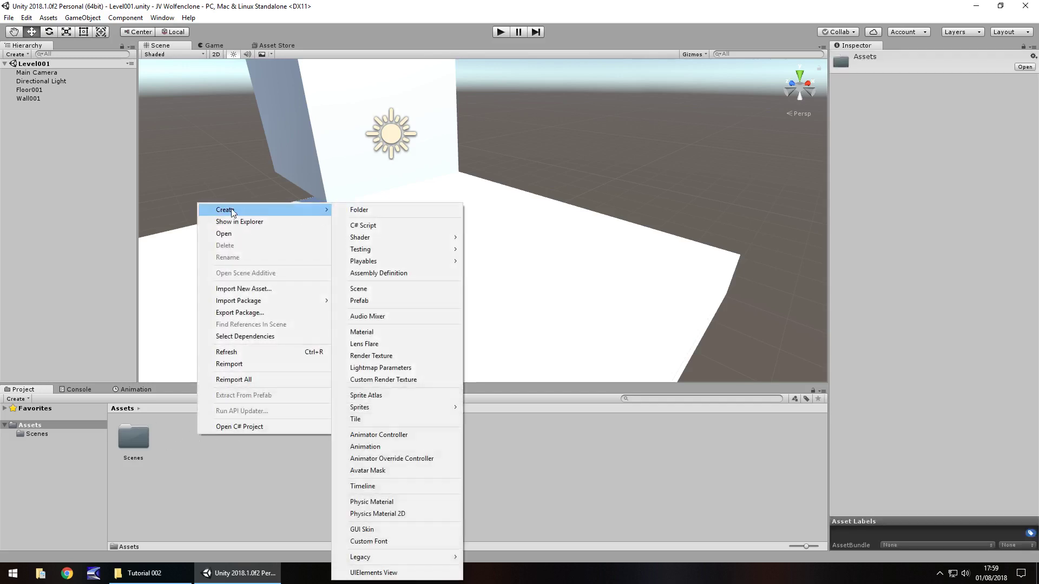
{"action": "left_click", "coordinate": [374, 209]}
{"action": "type", "text": "Textures"}
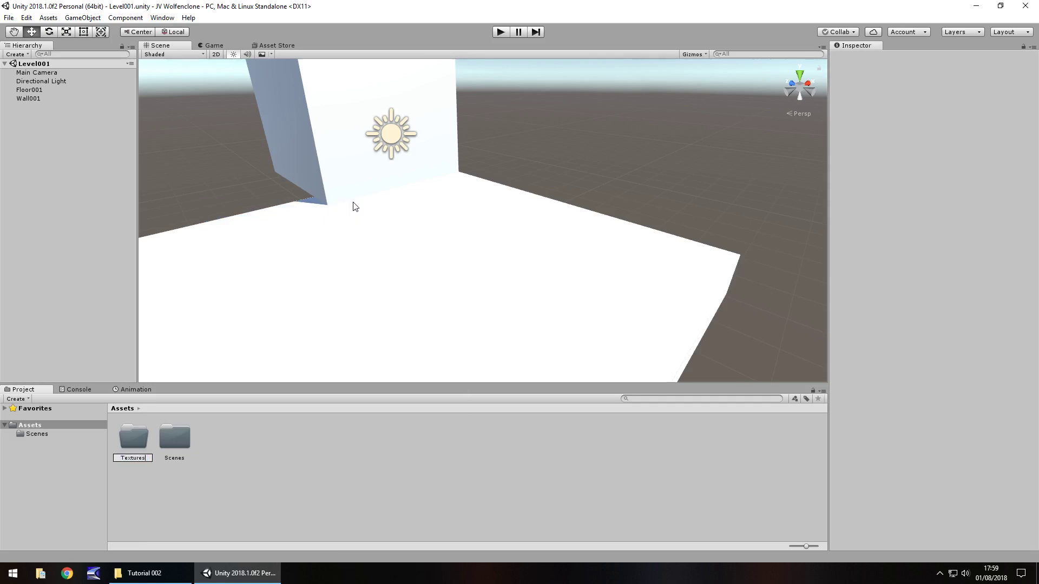
{"action": "key", "text": "Return"}
{"action": "key", "text": "Return"}
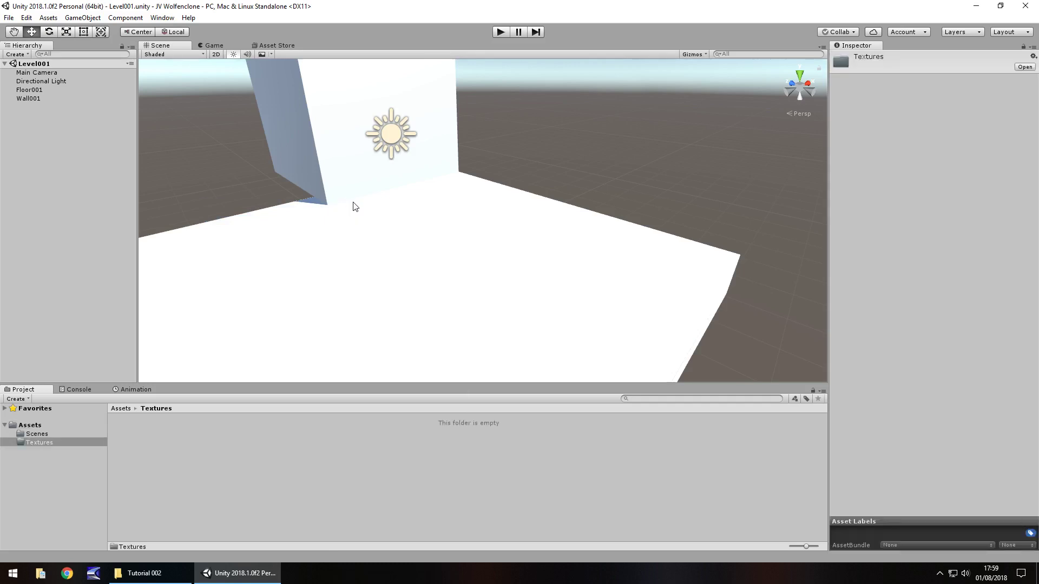
- Import the ground001, wall_001 and wall_002 images from the Tutorial 002 folder into Textures, and apply ground001 to the floor
{"action": "left_click", "coordinate": [145, 573]}
{"action": "left_click_drag", "start_coordinate": [277, 174], "coordinate": [150, 445]}
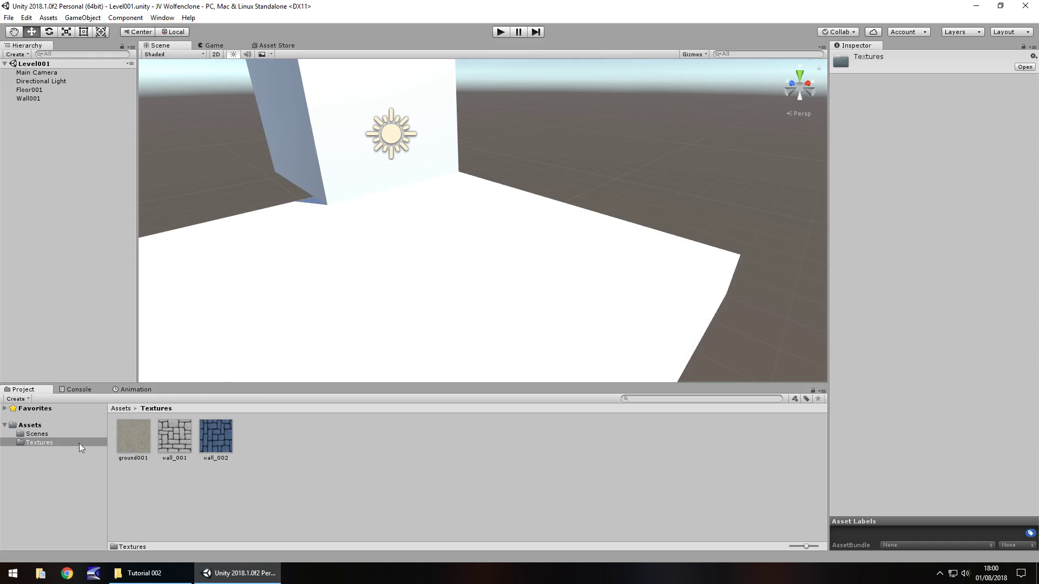
{"action": "left_click_drag", "start_coordinate": [134, 439], "coordinate": [377, 294]}
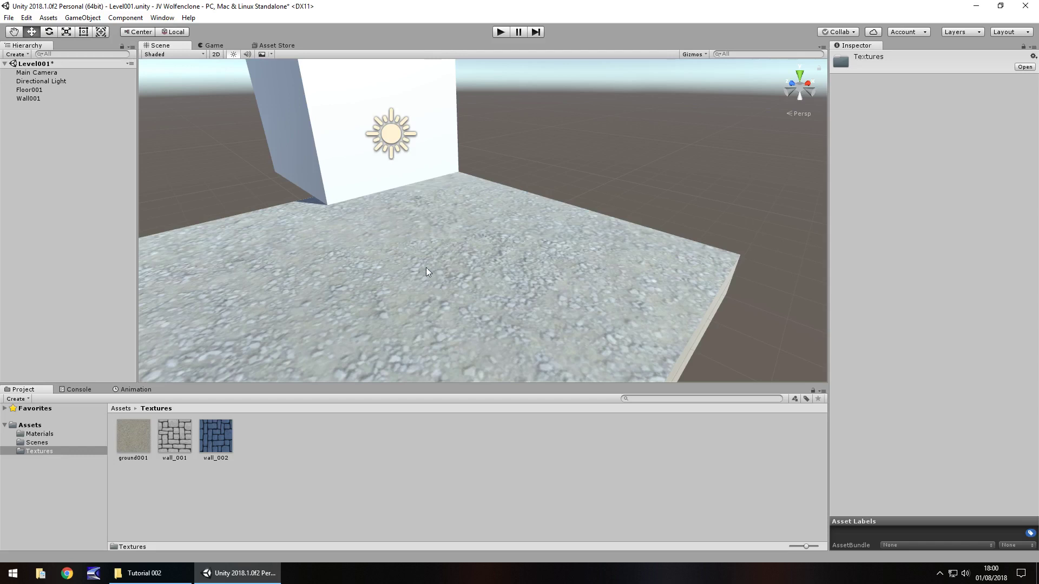
- Examine the material settings of the floor and the wall, and the contents of the Materials folder
{"action": "left_click", "coordinate": [402, 315]}
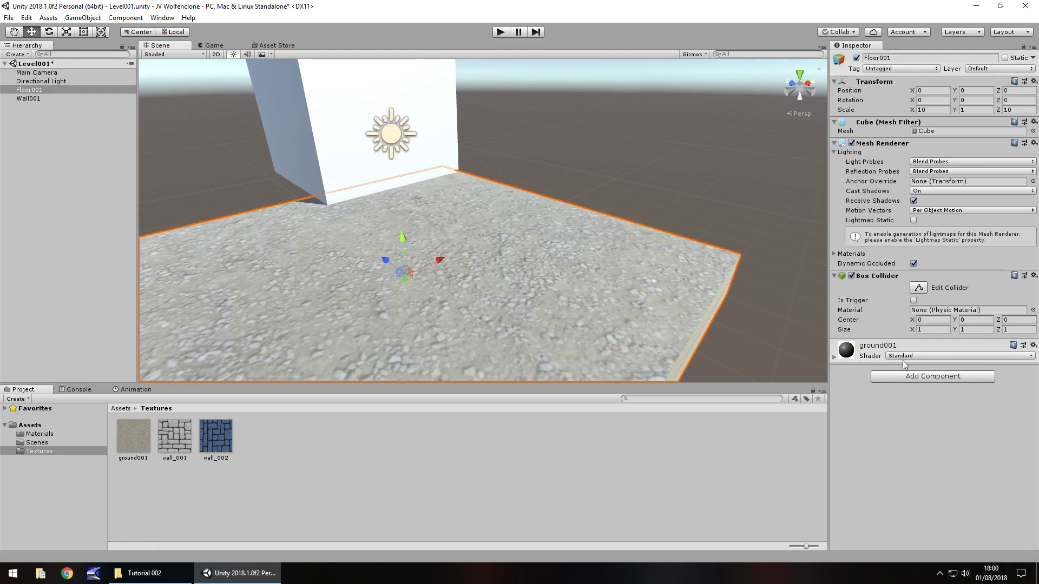
{"action": "left_click", "coordinate": [848, 347]}
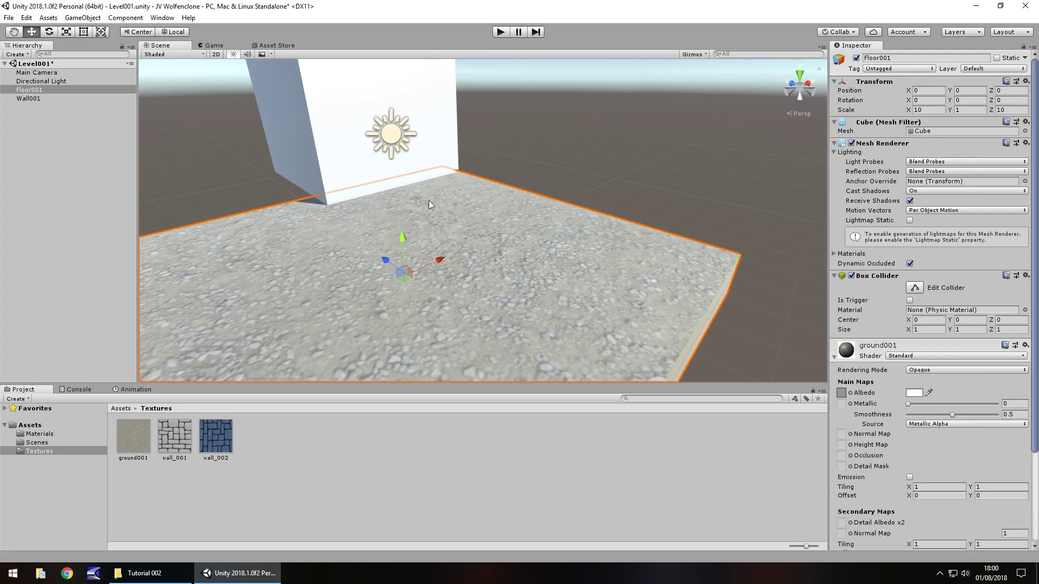
{"action": "left_click", "coordinate": [332, 112]}
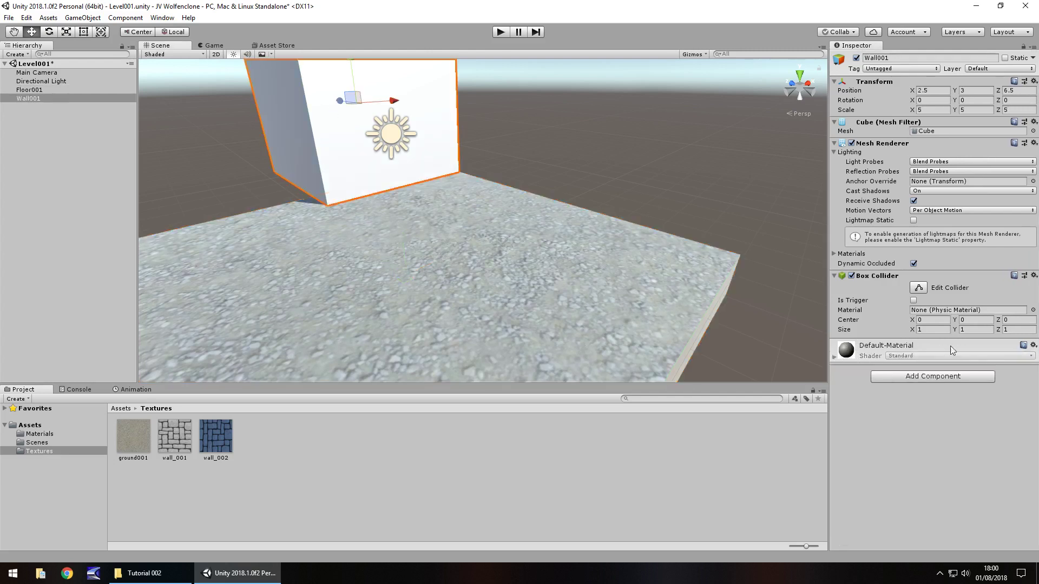
{"action": "left_click", "coordinate": [834, 357]}
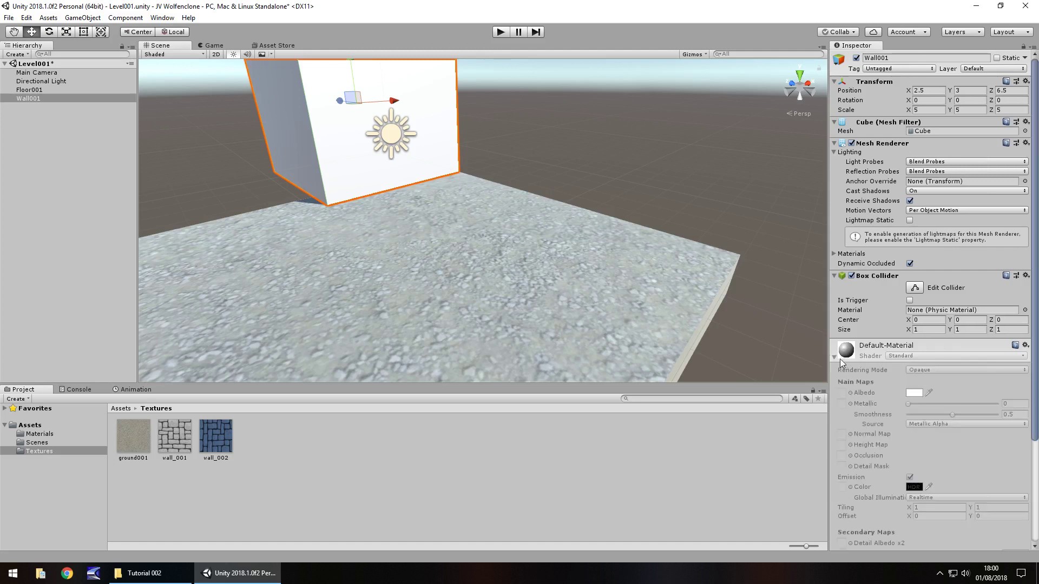
{"action": "left_click", "coordinate": [835, 357]}
{"action": "left_click", "coordinate": [443, 270]}
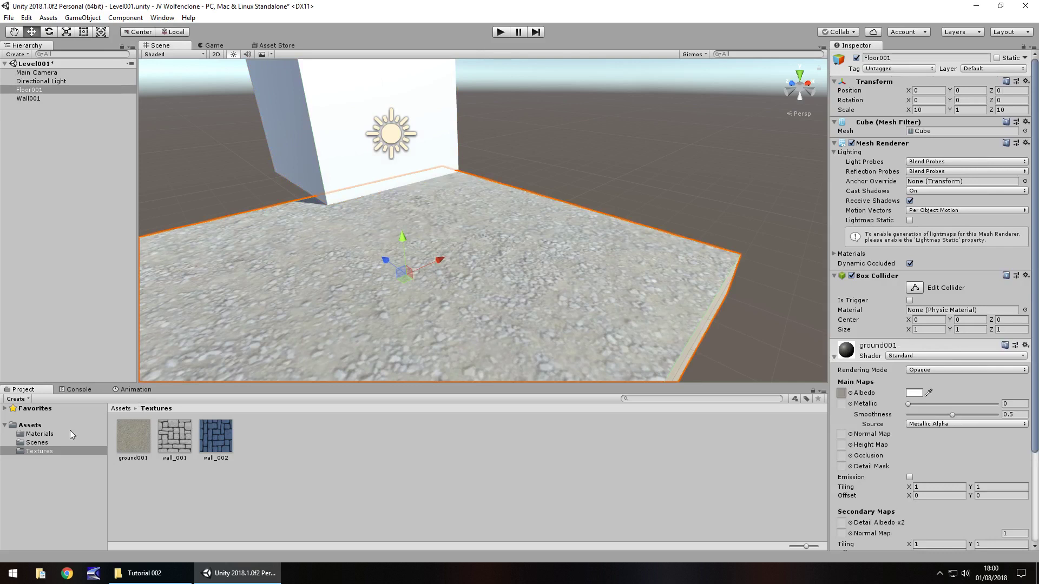
{"action": "left_click", "coordinate": [39, 434]}
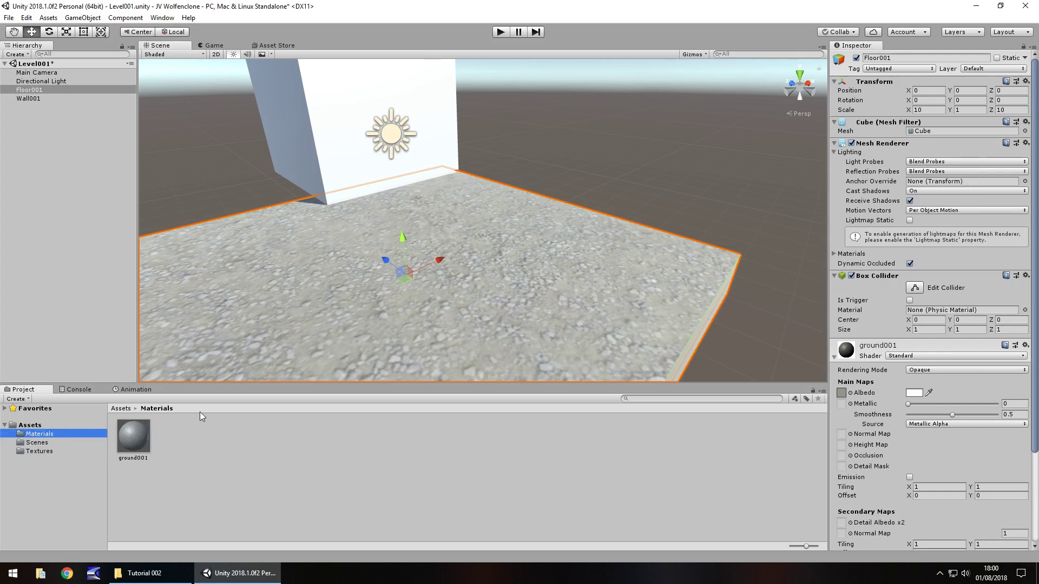
{"action": "left_click_drag", "start_coordinate": [329, 269], "coordinate": [387, 264], "text": "alt"}
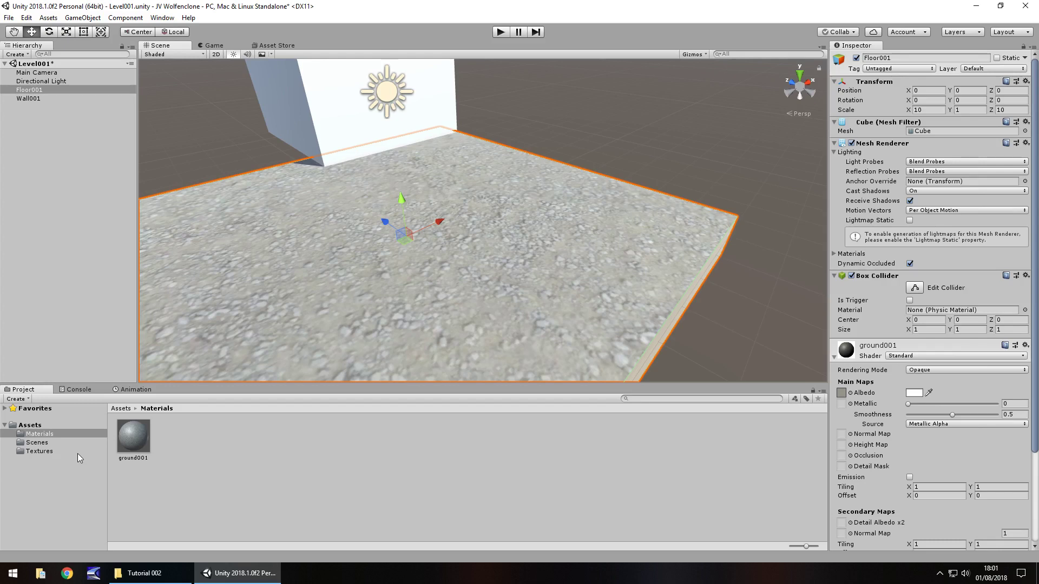
- Duplicate the ground001 texture in the Textures folder and rename the copy ground001_N
{"action": "left_click", "coordinate": [38, 451]}
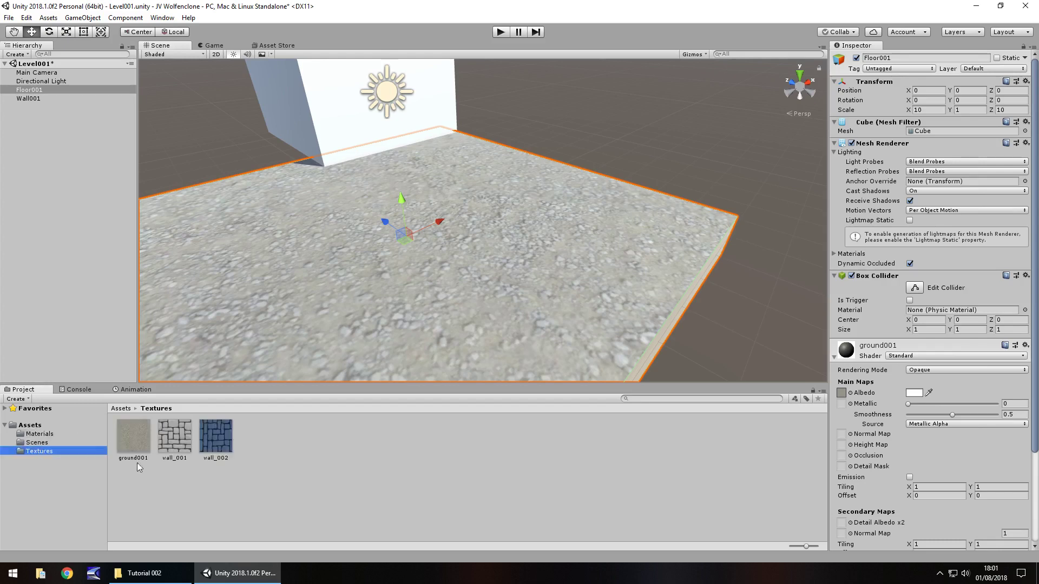
{"action": "left_click", "coordinate": [137, 439]}
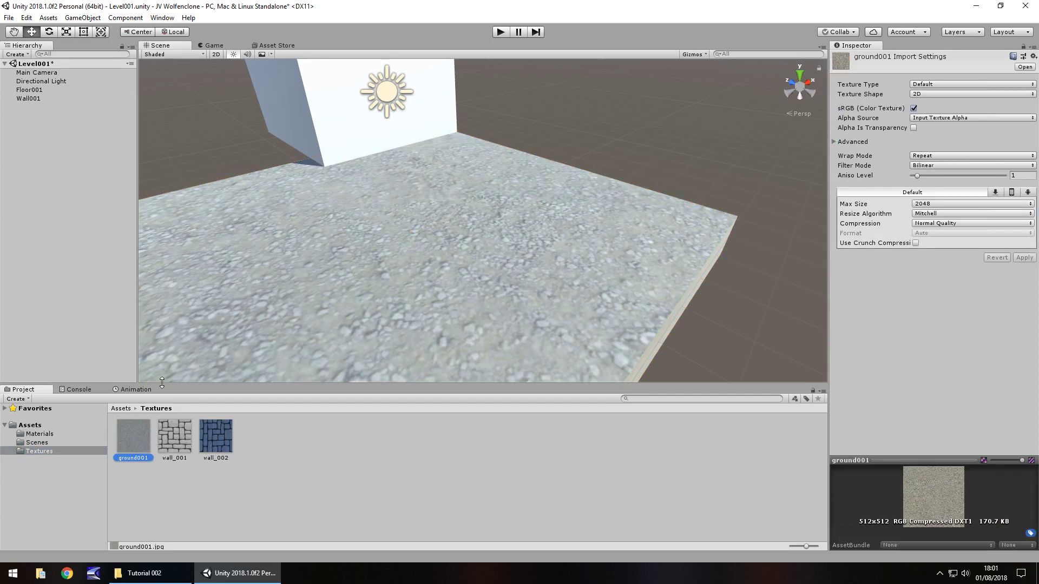
{"action": "key", "text": "ctrl+d"}
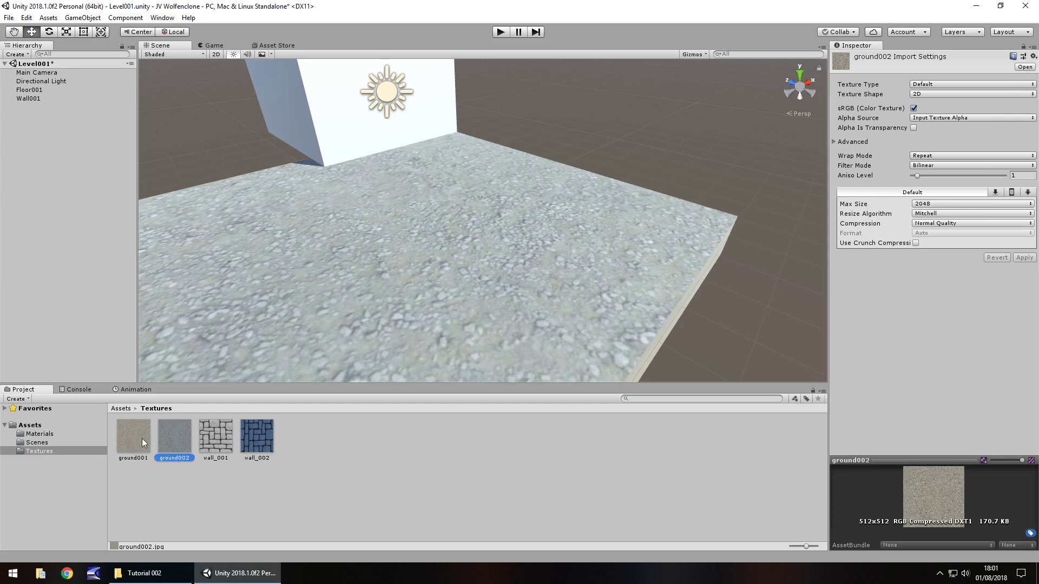
{"action": "left_click", "coordinate": [184, 457]}
{"action": "left_click", "coordinate": [189, 459]}
{"action": "type", "text": "1_N"}
{"action": "key", "text": "Return"}
- Change the texture type of ground001_N to Normal map and apply the import settings
{"action": "left_click", "coordinate": [1027, 85]}
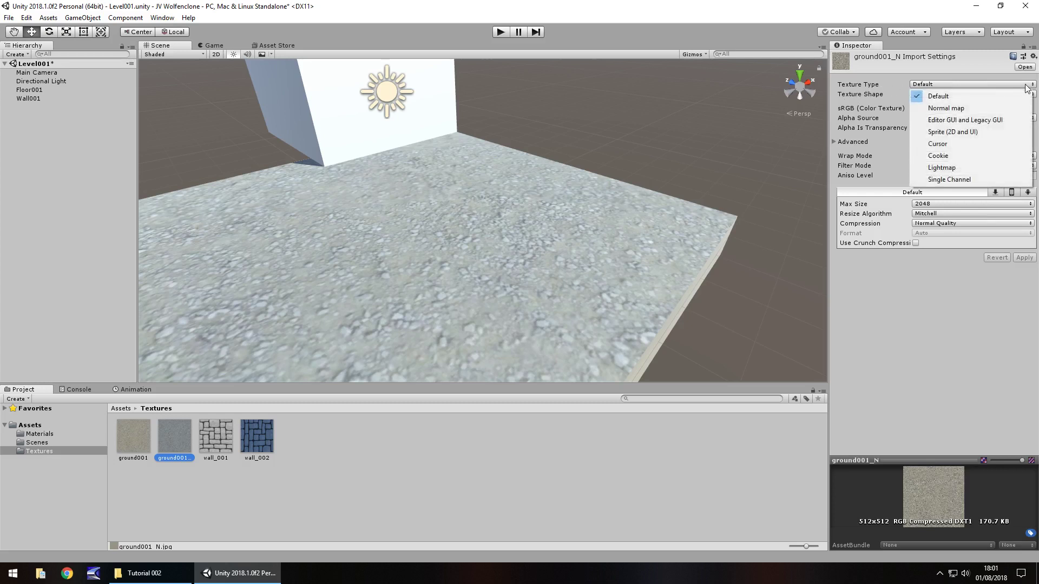
{"action": "left_click", "coordinate": [960, 108]}
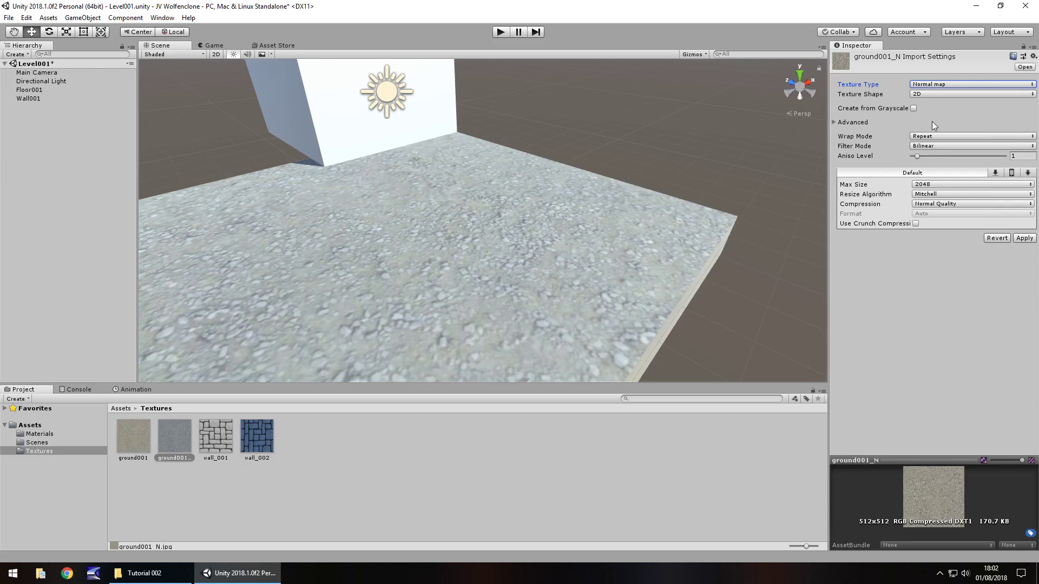
{"action": "left_click", "coordinate": [1024, 238]}
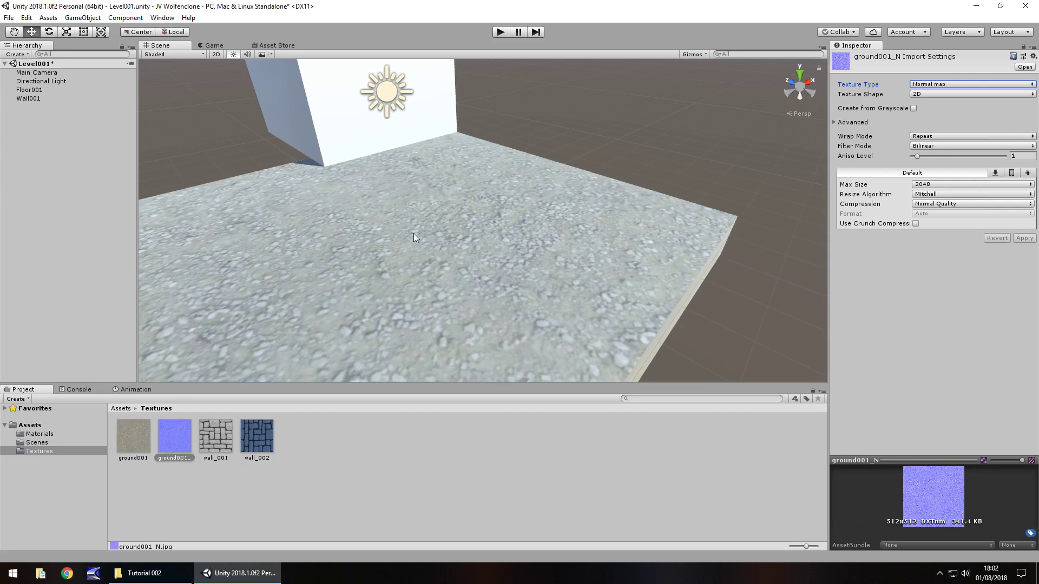
- Assign the ground001_N texture as the normal map of the floor's ground001 material
{"action": "left_click", "coordinate": [383, 247]}
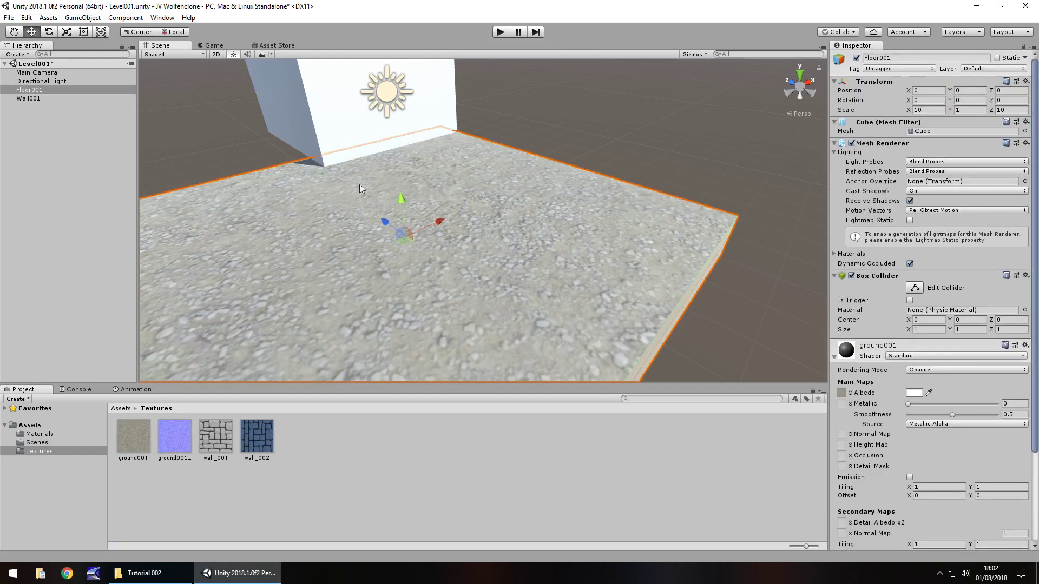
{"action": "scroll", "coordinate": [876, 392], "scroll_direction": "down", "scroll_amount": 3}
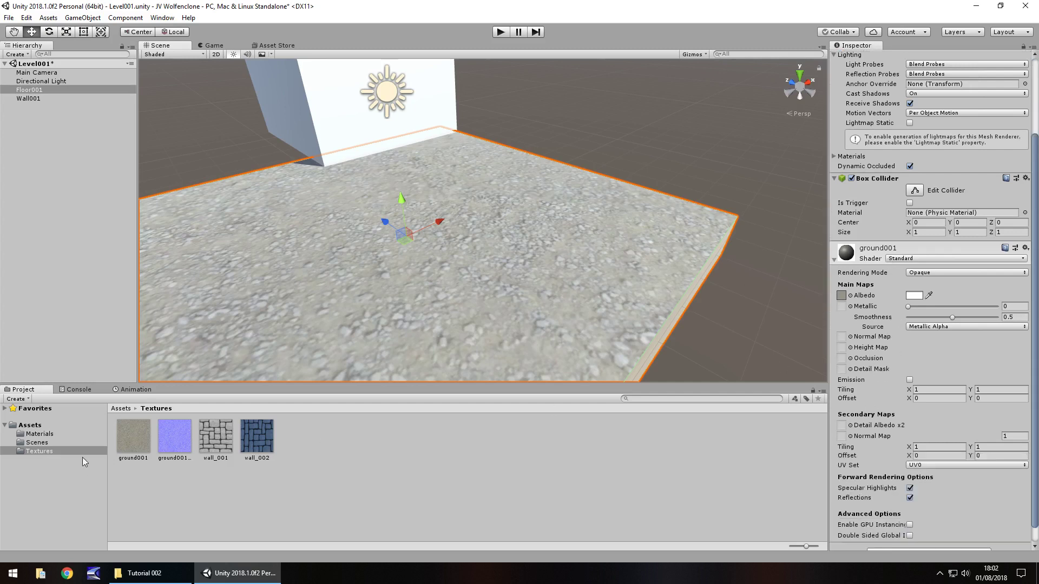
{"action": "left_click", "coordinate": [38, 434]}
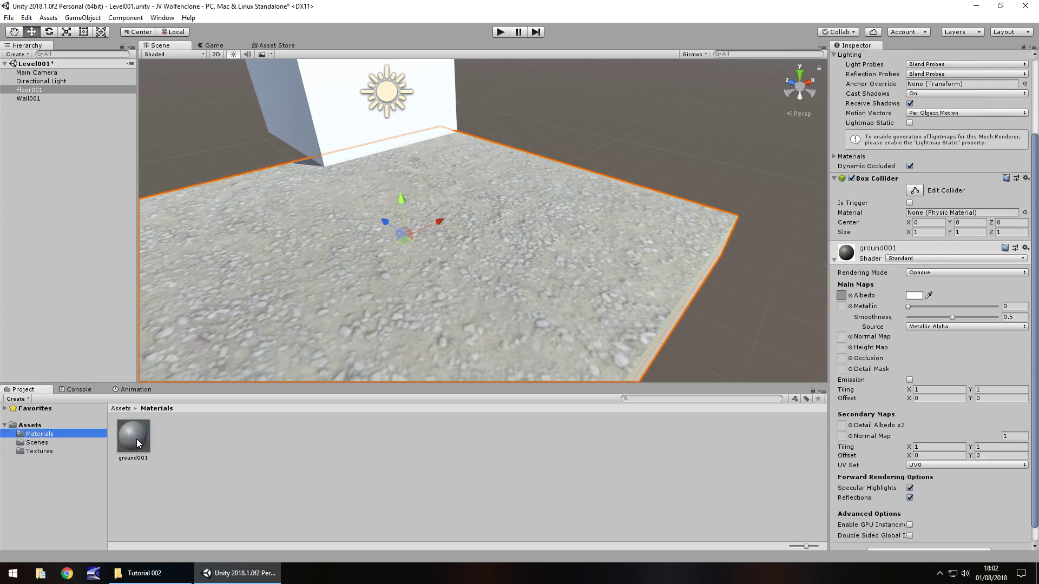
{"action": "left_click", "coordinate": [133, 438]}
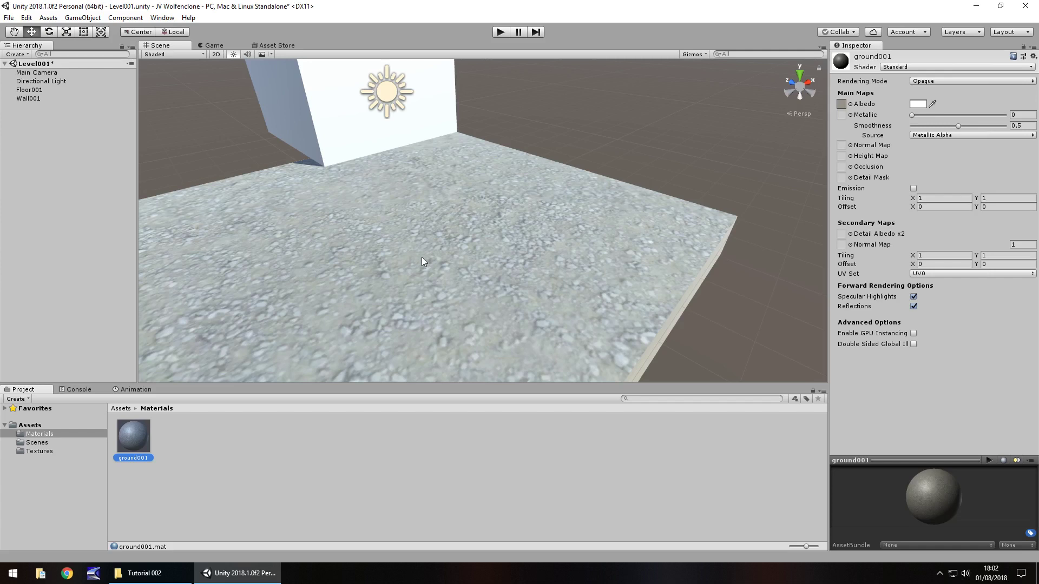
{"action": "left_click", "coordinate": [44, 451]}
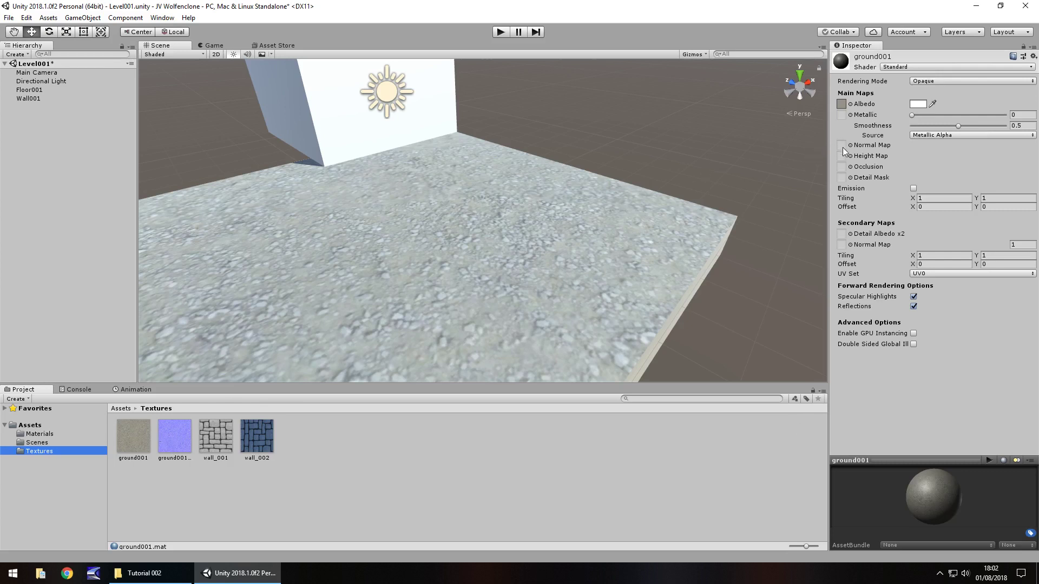
{"action": "left_click_drag", "start_coordinate": [172, 439], "coordinate": [842, 148]}
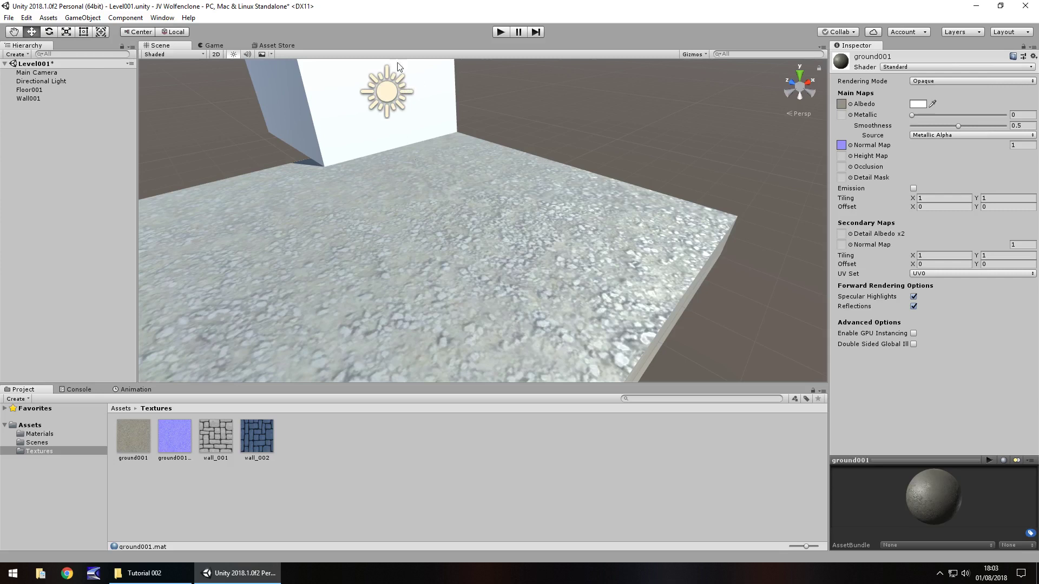
- On the floor's ground001 material, set Metallic to 0.61 and Smoothness to 0.574 with Albedo Alpha as the smoothness source
{"action": "left_click", "coordinate": [387, 89]}
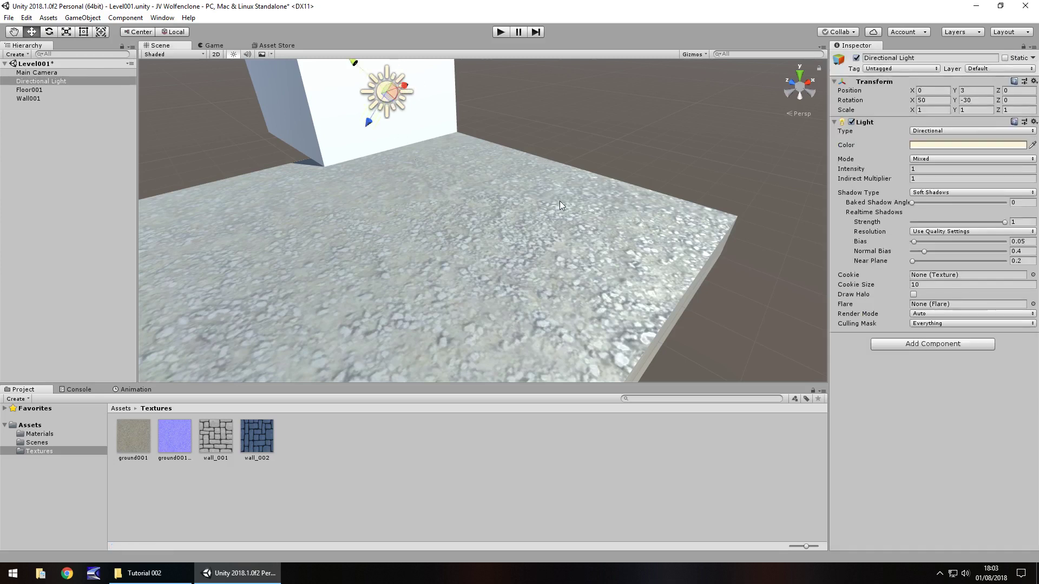
{"action": "left_click", "coordinate": [442, 238]}
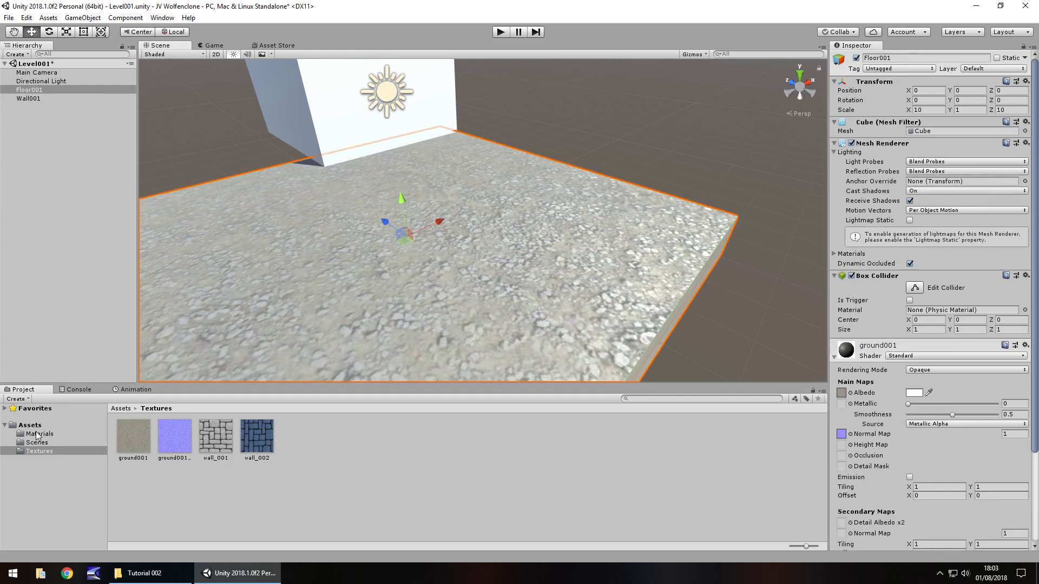
{"action": "scroll", "coordinate": [895, 393], "scroll_direction": "down", "scroll_amount": 3}
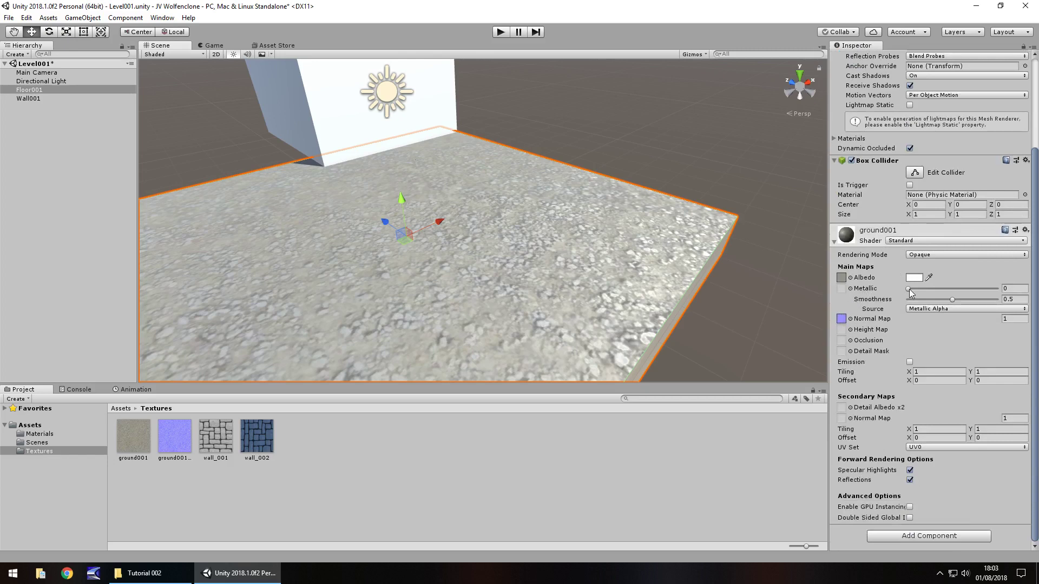
{"action": "left_click_drag", "start_coordinate": [909, 289], "coordinate": [1025, 298]}
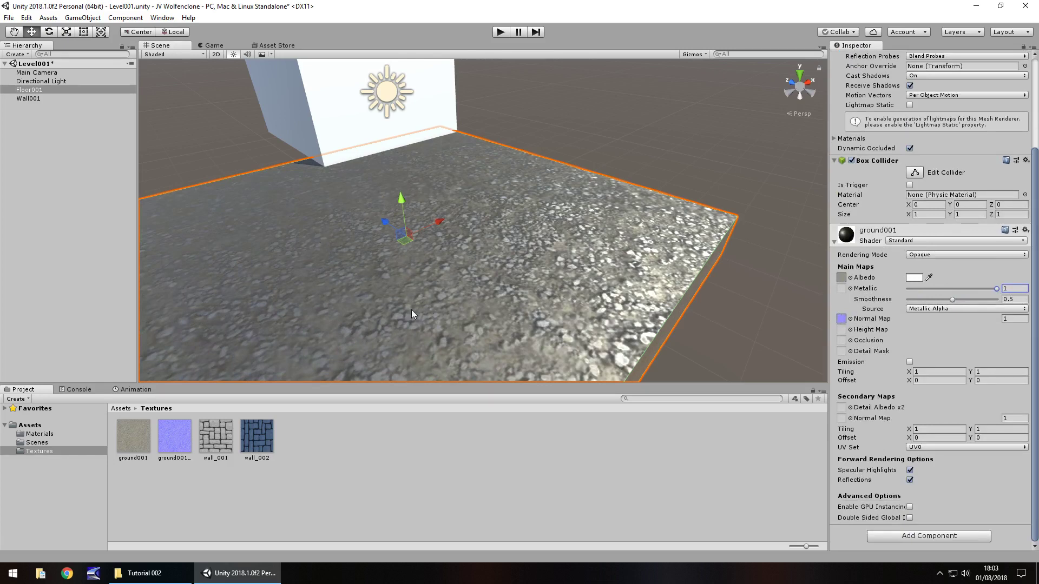
{"action": "mouse_move", "coordinate": [952, 299]}
{"action": "left_mouse_down"}
{"action": "mouse_move", "coordinate": [993, 302]}
{"action": "mouse_move", "coordinate": [872, 304]}
{"action": "mouse_move", "coordinate": [1012, 300]}
{"action": "mouse_move", "coordinate": [969, 303]}
{"action": "left_mouse_up"}
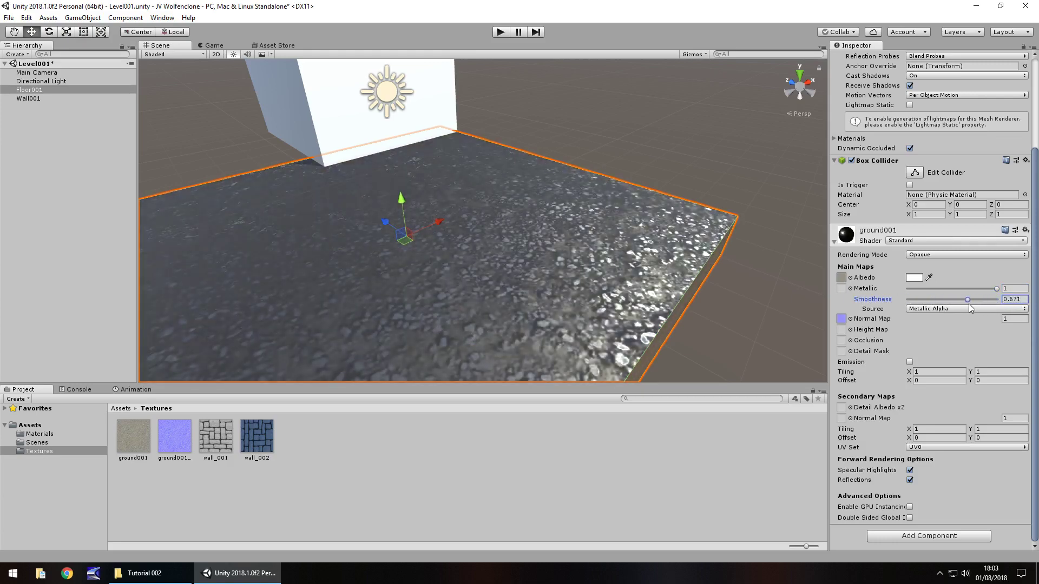
{"action": "type", "text": "0.5"}
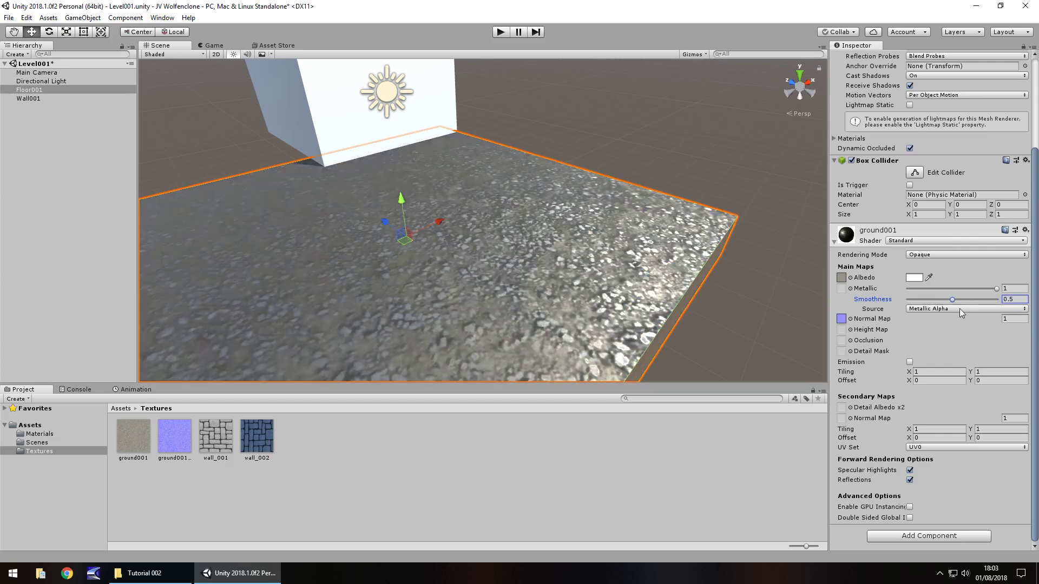
{"action": "left_click", "coordinate": [916, 309]}
{"action": "left_click", "coordinate": [944, 332]}
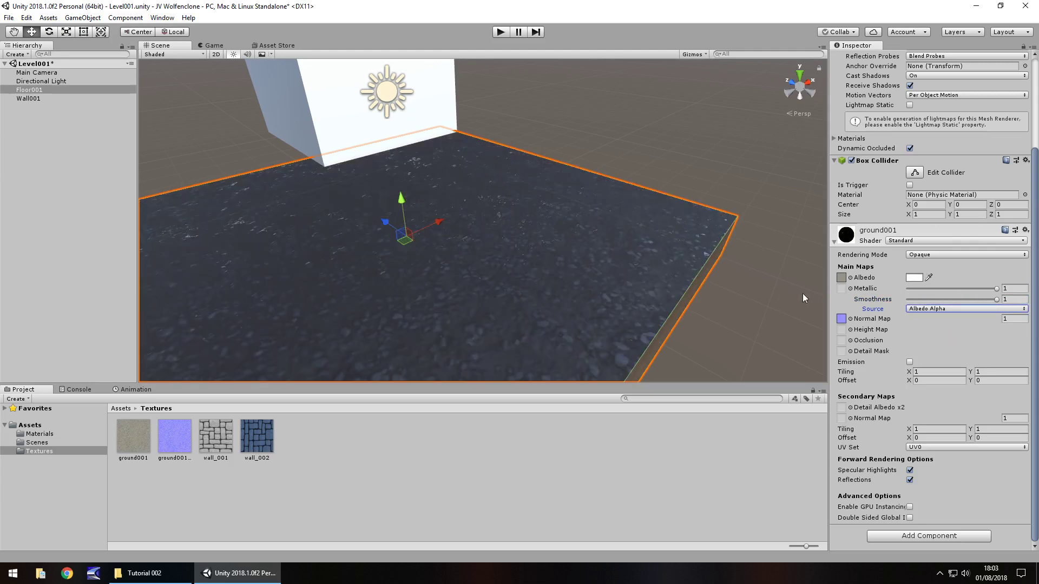
{"action": "left_click_drag", "start_coordinate": [992, 299], "coordinate": [963, 293]}
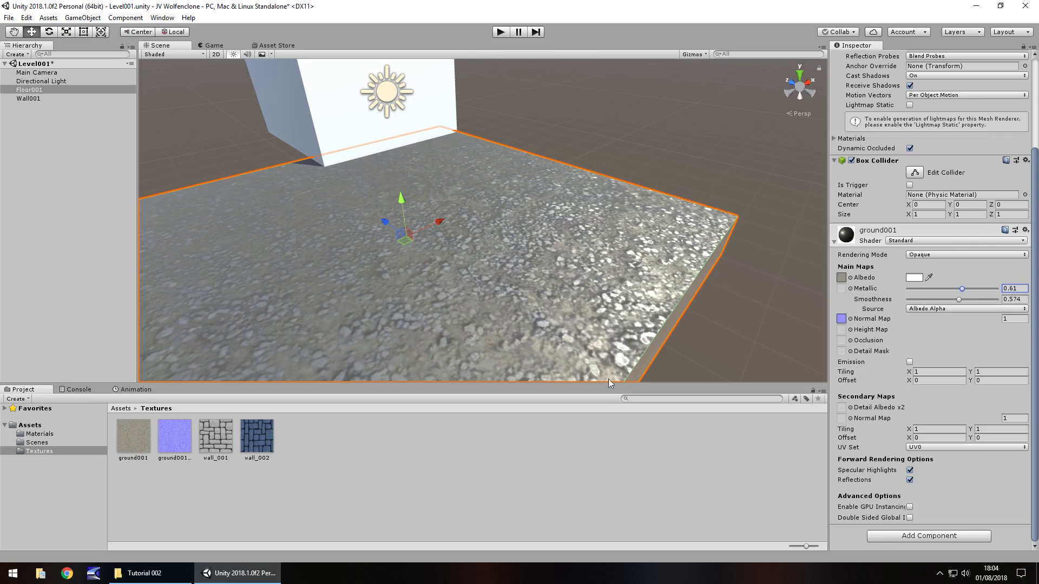
- Set the main maps tiling of the floor's ground001 material to 4 in both X and Y
{"action": "left_click", "coordinate": [945, 372]}
{"action": "type", "text": "4"}
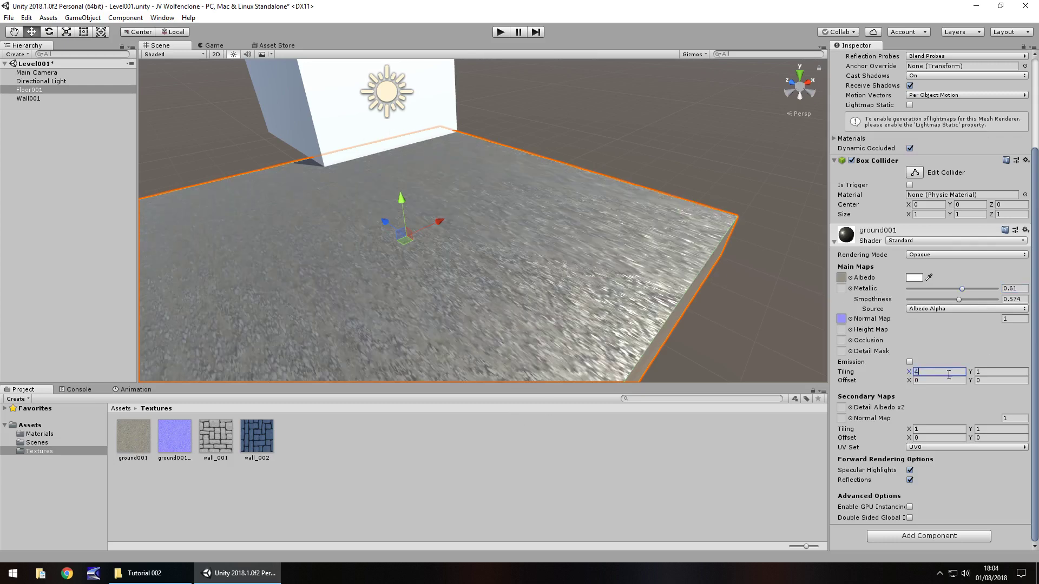
{"action": "left_click", "coordinate": [987, 372]}
{"action": "type", "text": "4"}
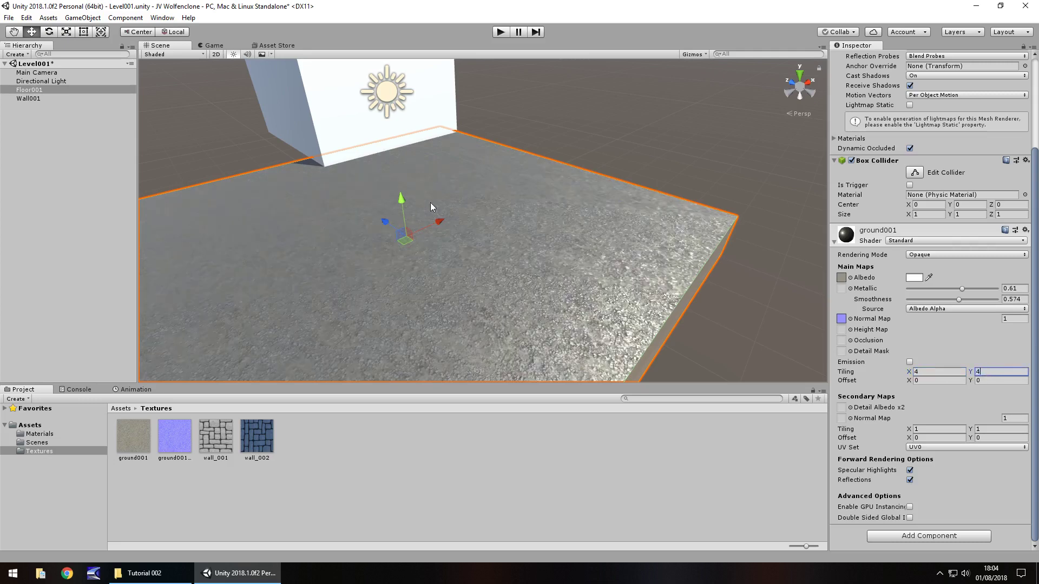
{"action": "right_click_drag", "start_coordinate": [475, 268], "coordinate": [506, 260]}
{"action": "middle_click_drag", "start_coordinate": [526, 290], "coordinate": [531, 253]}
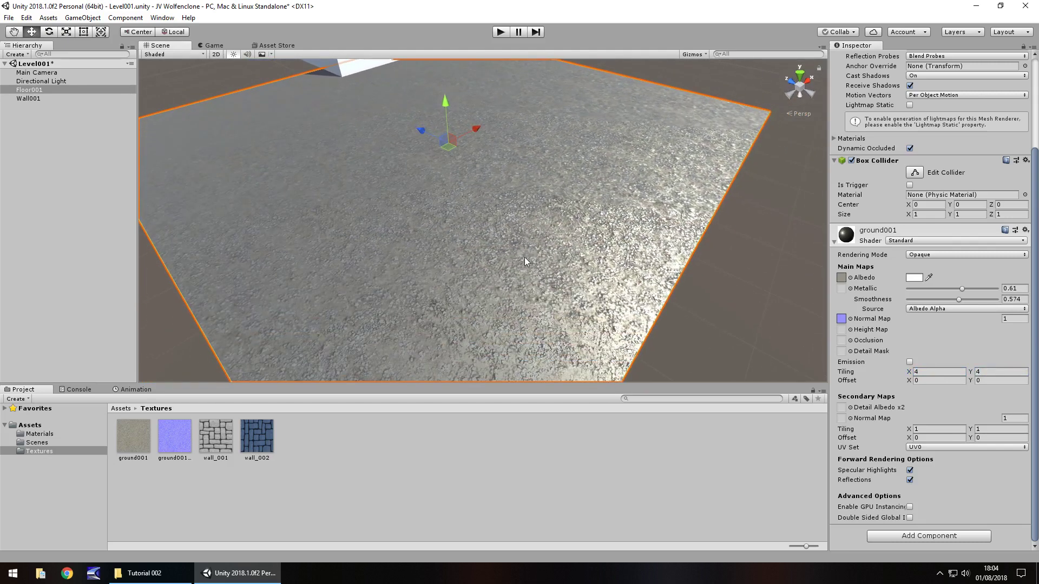
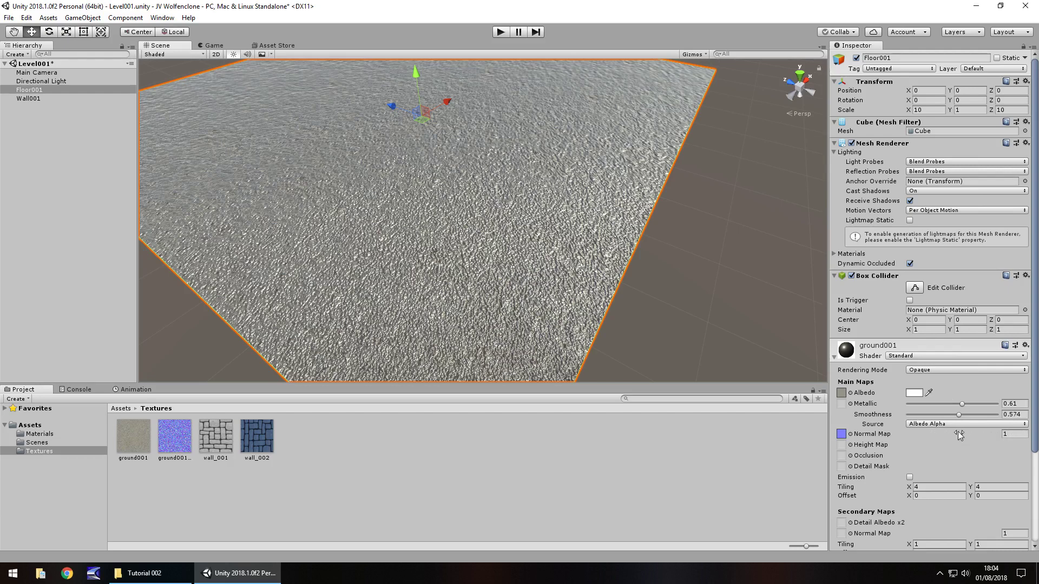
- Set the normal map strength of the floor's ground001 material to 0.3 and slightly reduce its Metallic value
{"action": "left_click_drag", "start_coordinate": [943, 434], "coordinate": [991, 434]}
{"action": "mouse_move", "coordinate": [149, 424]}
{"action": "left_mouse_down"}
{"action": "mouse_move", "coordinate": [823, 423]}
{"action": "mouse_move", "coordinate": [37, 454]}
{"action": "mouse_move", "coordinate": [772, 436]}
{"action": "mouse_move", "coordinate": [162, 439]}
{"action": "mouse_move", "coordinate": [985, 420]}
{"action": "mouse_move", "coordinate": [943, 430]}
{"action": "left_mouse_up"}
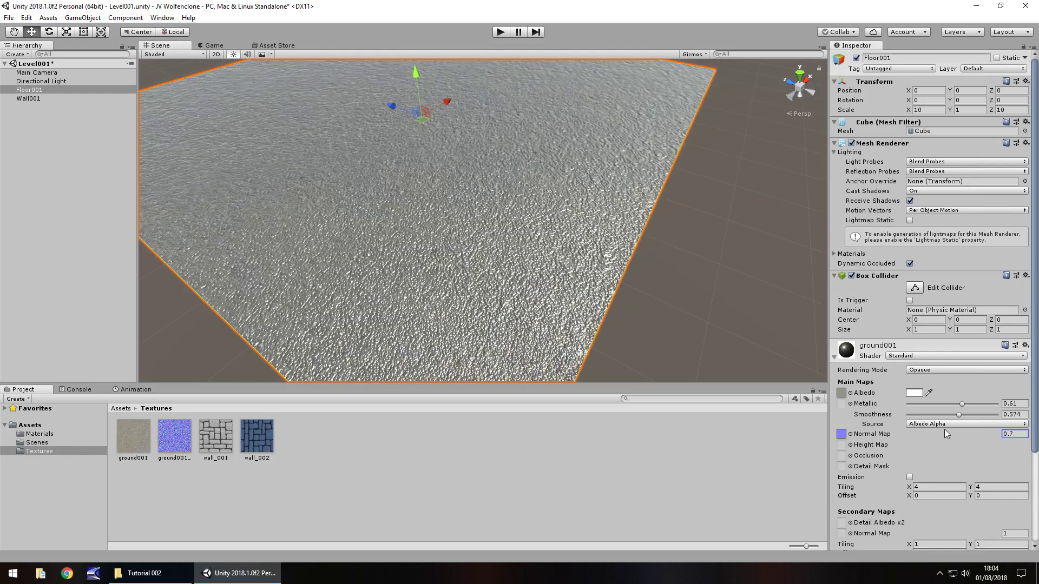
{"action": "left_click", "coordinate": [1015, 434]}
{"action": "type", "text": "1"}
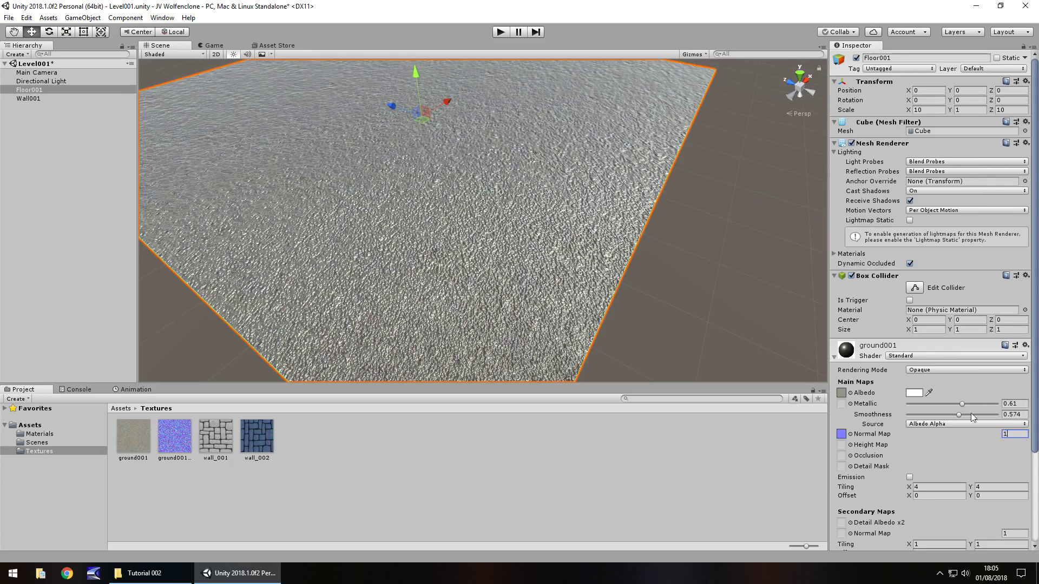
{"action": "type", "text": "0.2"}
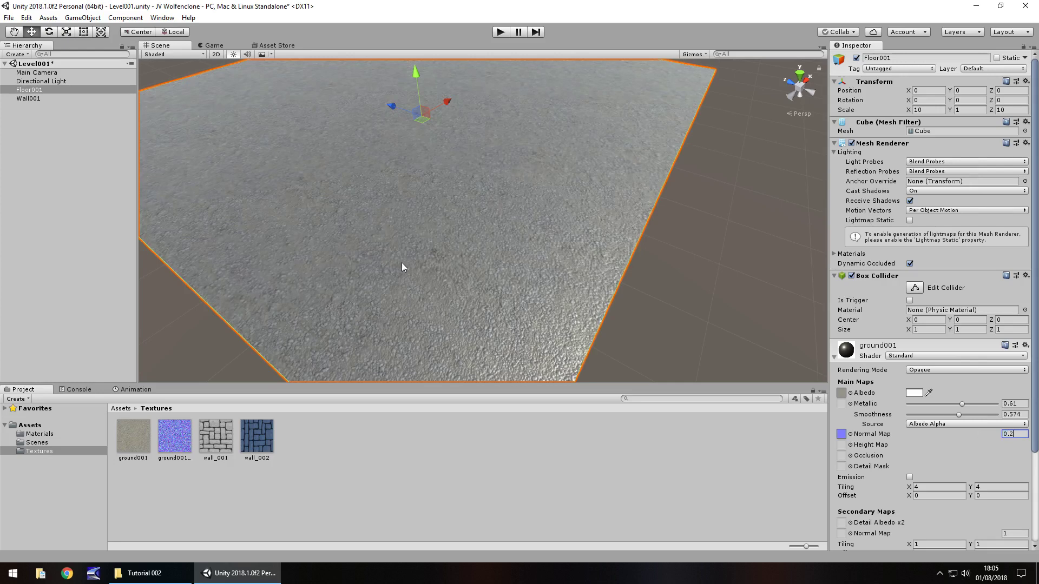
{"action": "key", "text": "BackSpace"}
{"action": "type", "text": "3"}
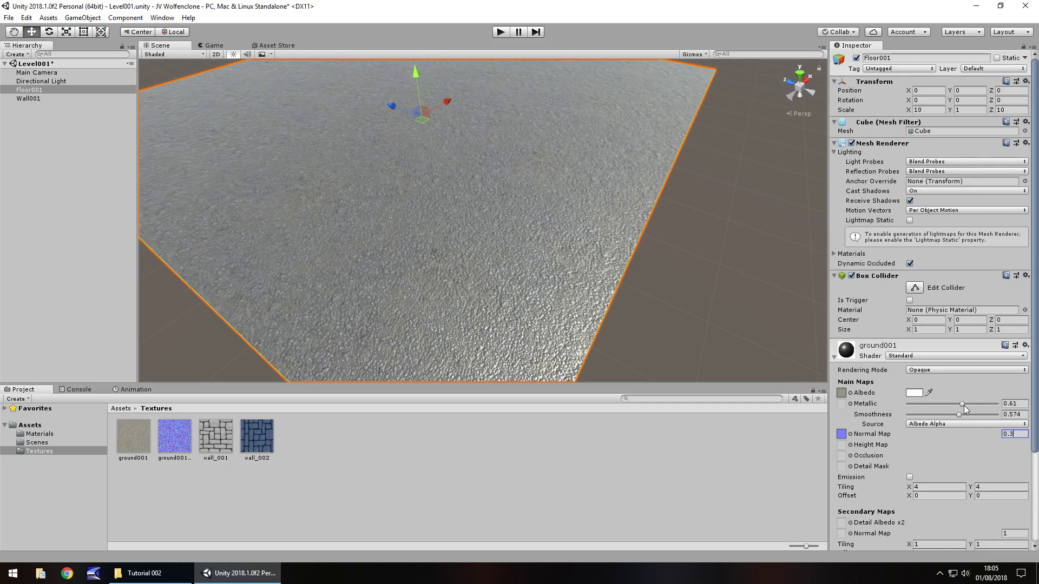
{"action": "mouse_move", "coordinate": [962, 405]}
{"action": "left_mouse_down"}
{"action": "mouse_move", "coordinate": [1004, 414]}
{"action": "mouse_move", "coordinate": [907, 411]}
{"action": "mouse_move", "coordinate": [942, 419]}
{"action": "left_mouse_up"}
- Examine the textured floor's surface and reflections from several angles and distances in the scene
{"action": "right_click_drag", "start_coordinate": [801, 340], "coordinate": [601, 221]}
{"action": "left_click", "coordinate": [644, 188]}
{"action": "right_click_drag", "start_coordinate": [644, 188], "coordinate": [514, 232]}
{"action": "right_click_drag", "start_coordinate": [378, 292], "coordinate": [624, 281]}
{"action": "right_click_drag", "start_coordinate": [498, 248], "coordinate": [281, 218]}
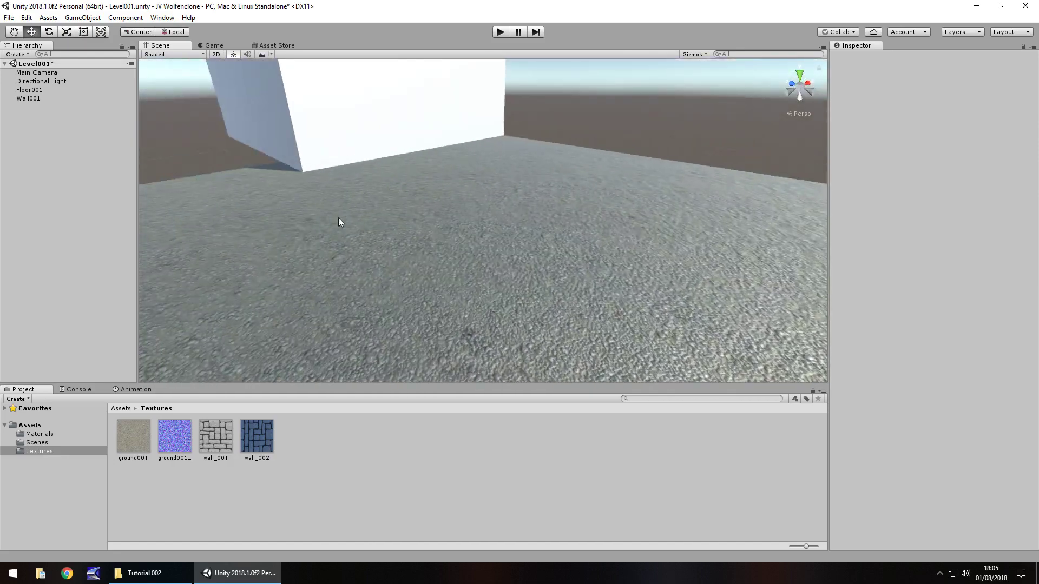
{"action": "right_click_drag", "start_coordinate": [450, 277], "coordinate": [500, 252]}
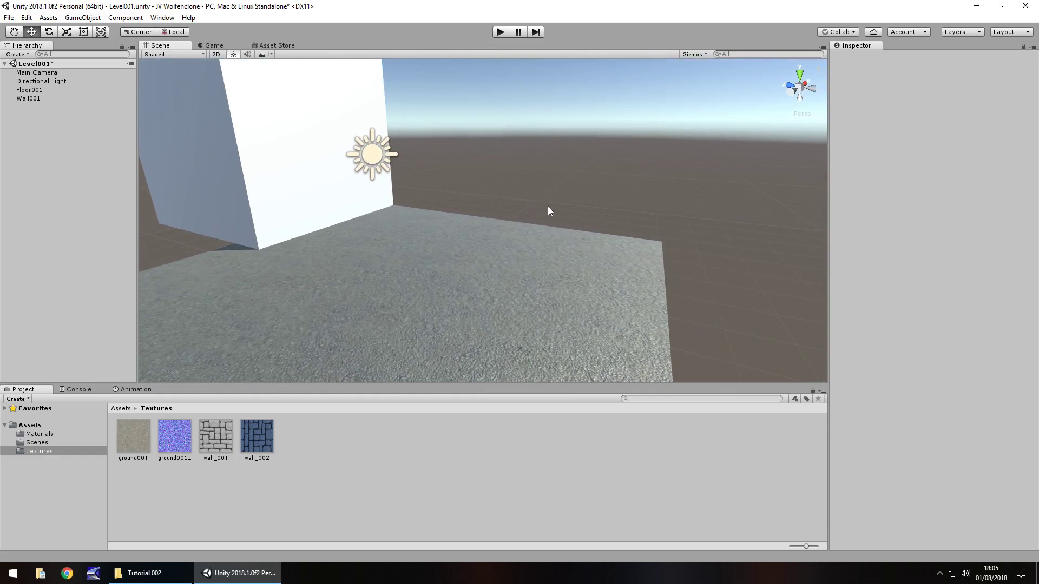
{"action": "right_click_drag", "start_coordinate": [466, 232], "coordinate": [495, 227]}
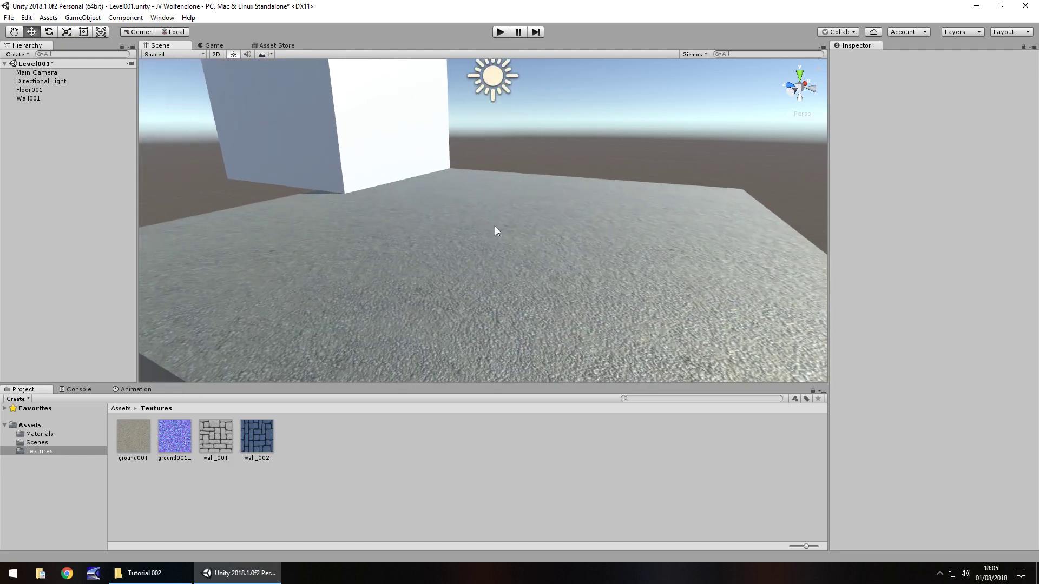
{"action": "right_click_drag", "start_coordinate": [614, 155], "coordinate": [563, 186]}
{"action": "middle_click_drag", "start_coordinate": [564, 186], "coordinate": [595, 190]}
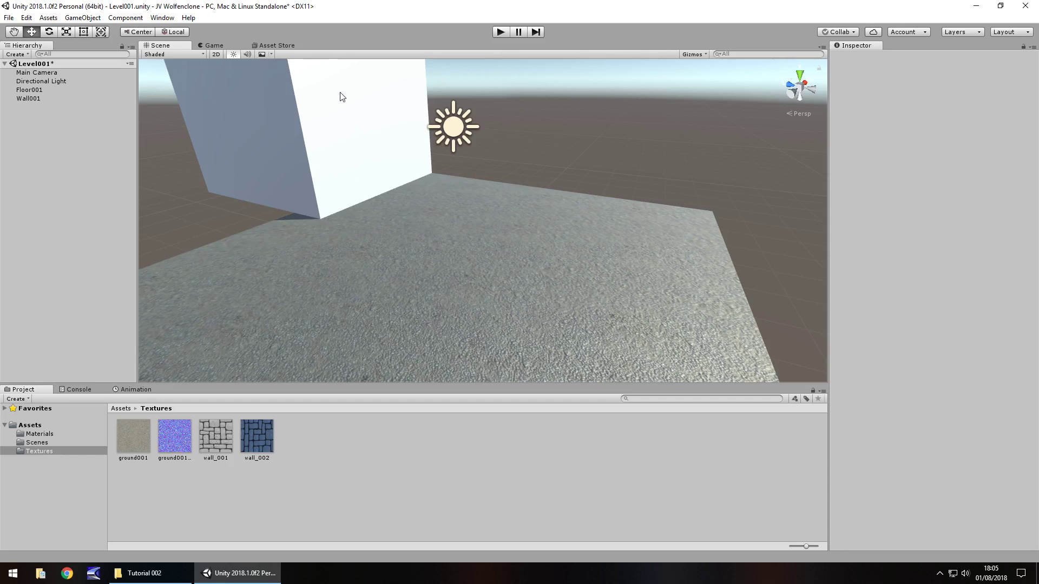
- Create a new material named wall_001 in the Materials folder
{"action": "left_click", "coordinate": [36, 434]}
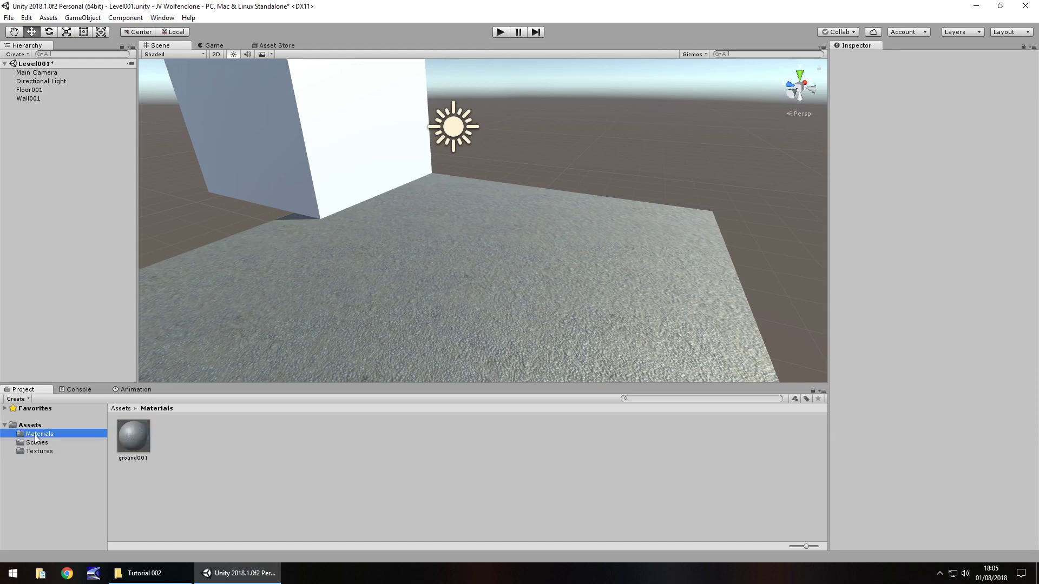
{"action": "right_click", "coordinate": [175, 436]}
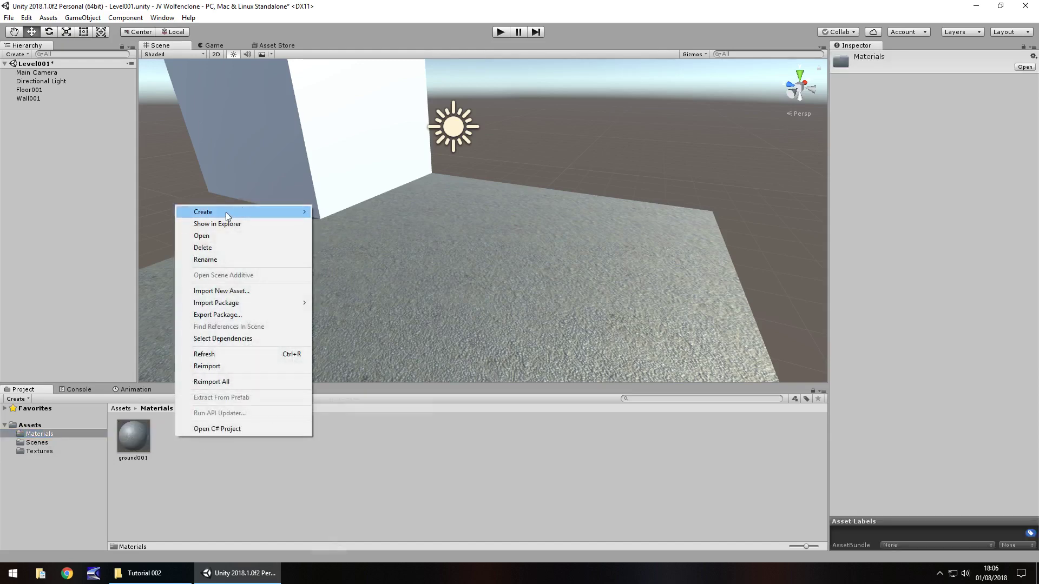
{"action": "mouse_move", "coordinate": [226, 212]}
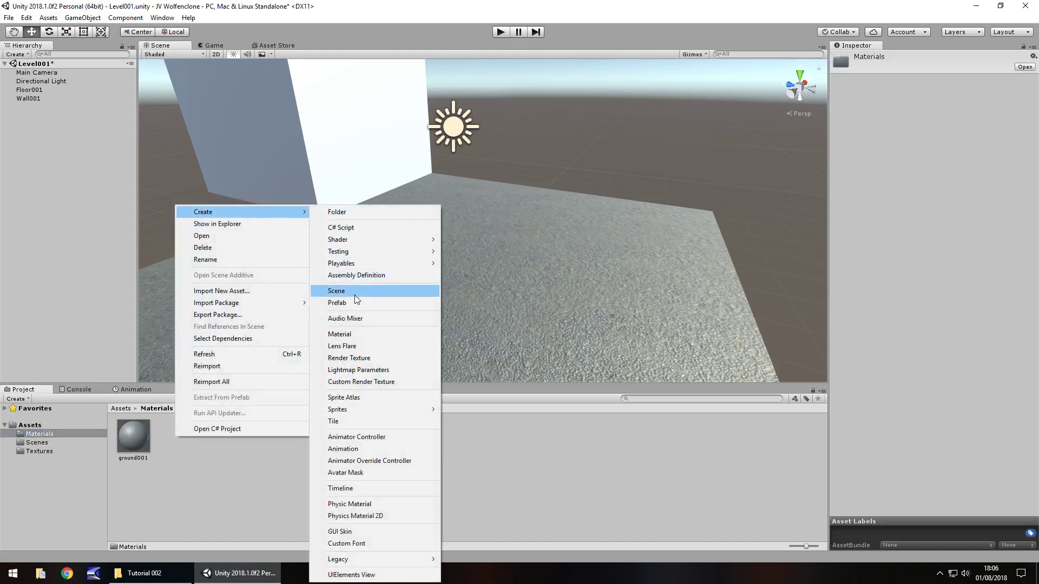
{"action": "left_click", "coordinate": [370, 334]}
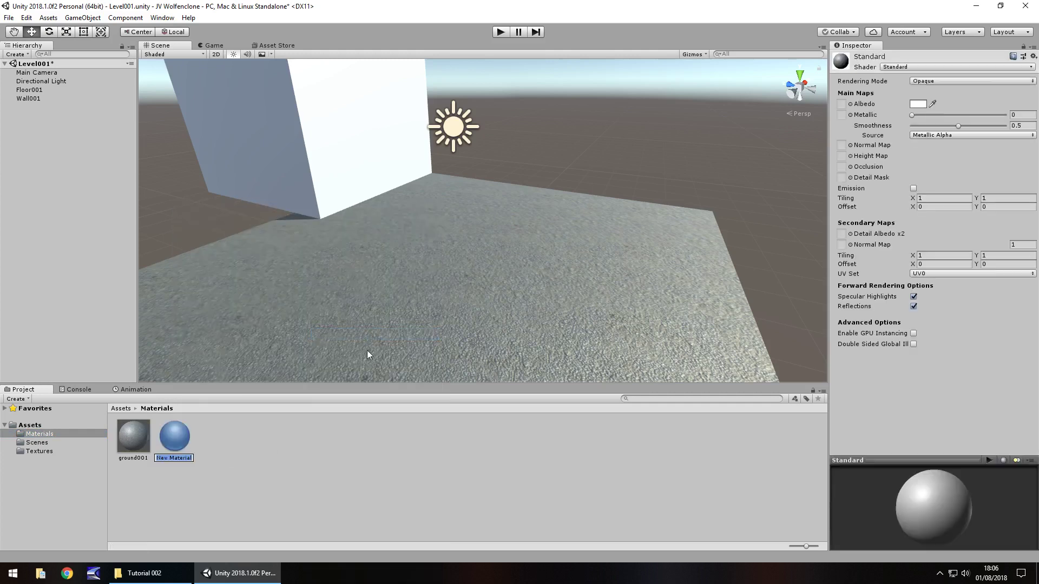
{"action": "type", "text": "wall_001"}
{"action": "key", "text": "Return"}
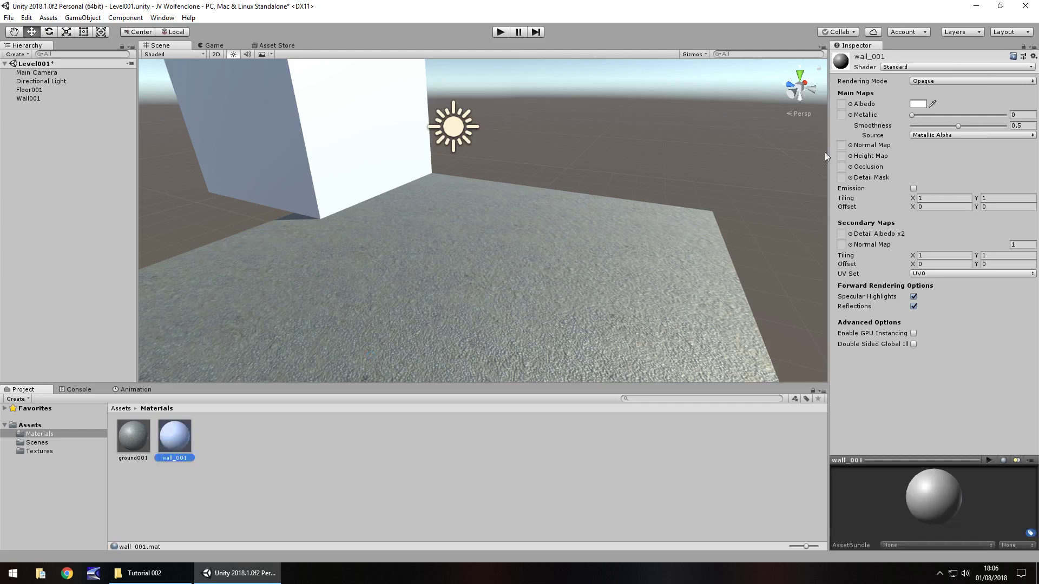
- Assign the wall_001 texture as the wall_001 material's albedo and apply the material to the Wall001 cube
{"action": "left_click", "coordinate": [36, 451]}
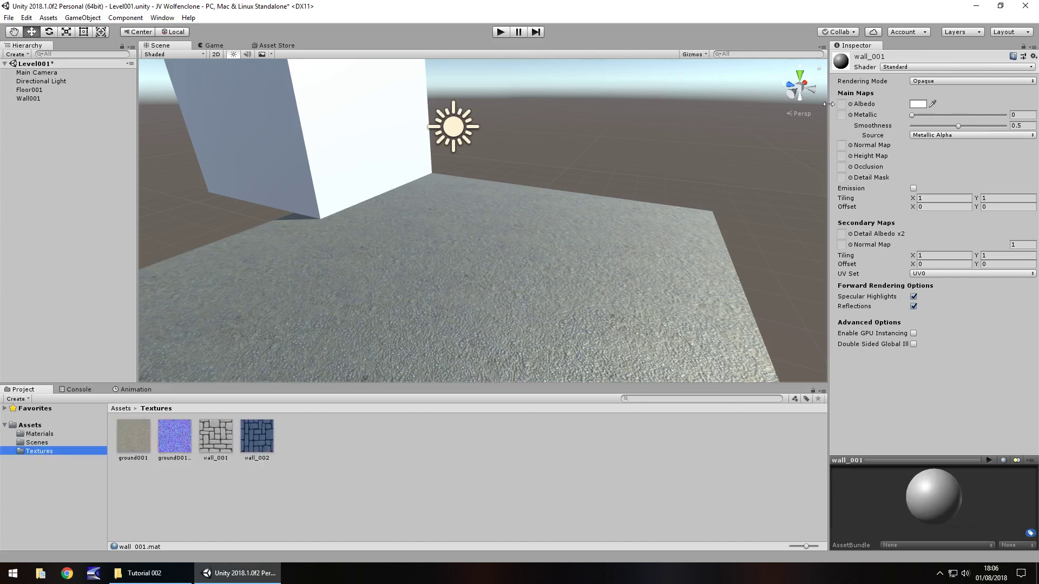
{"action": "left_click_drag", "start_coordinate": [216, 445], "coordinate": [843, 107]}
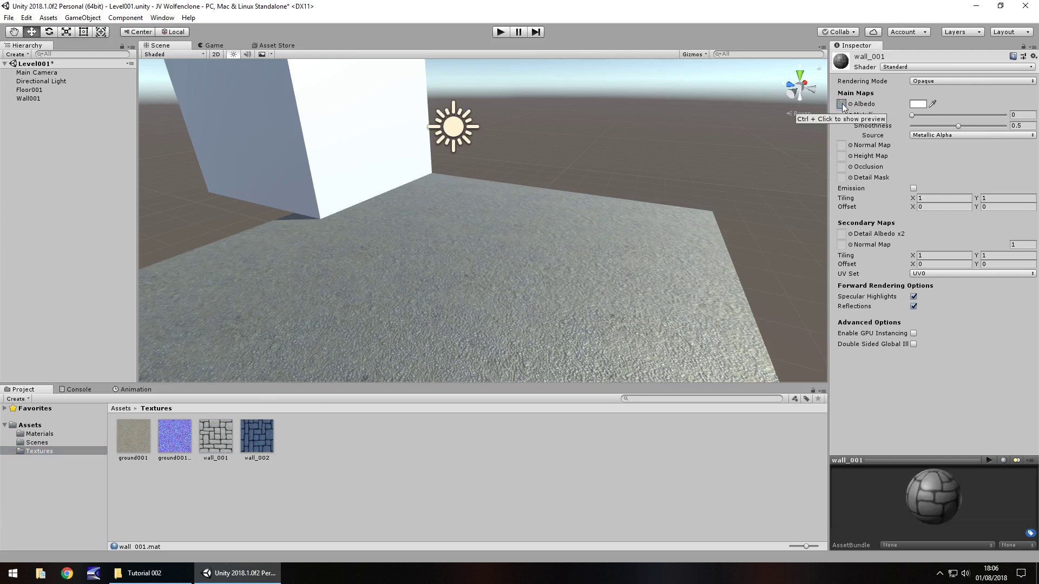
{"action": "left_click", "coordinate": [39, 434]}
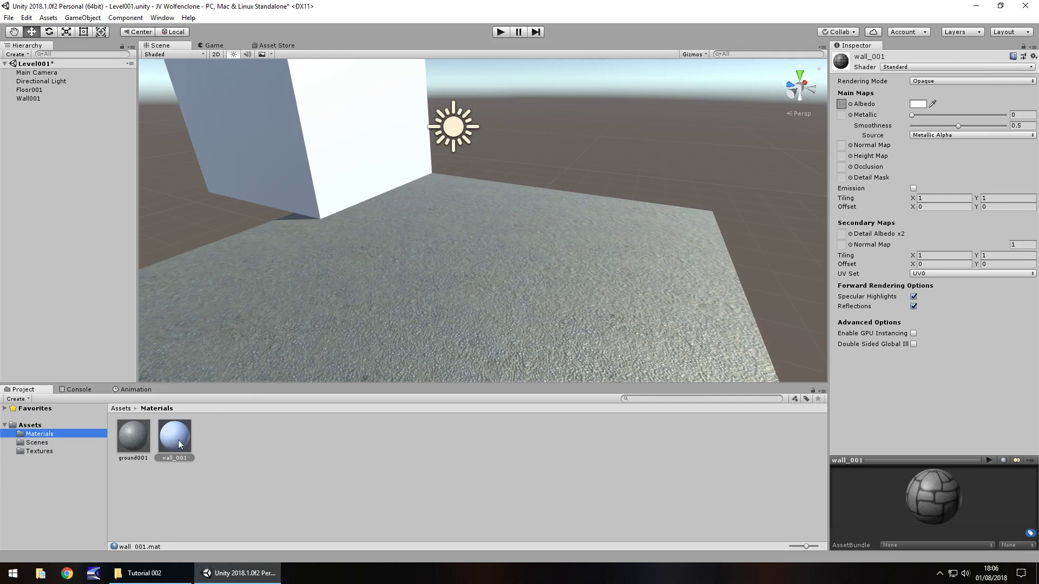
{"action": "left_click_drag", "start_coordinate": [174, 445], "coordinate": [352, 146]}
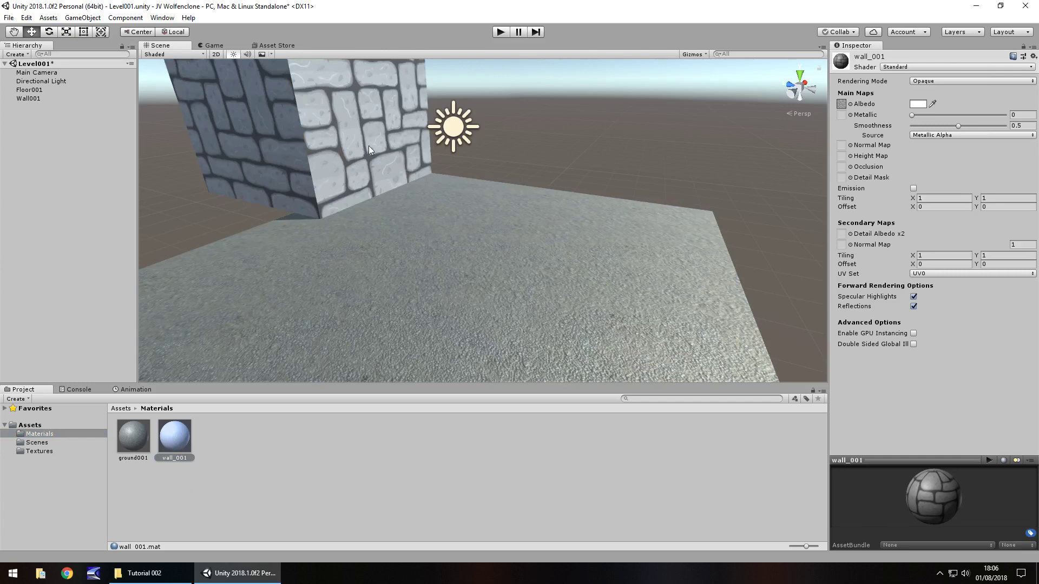
{"action": "middle_click_drag", "start_coordinate": [423, 161], "coordinate": [538, 198]}
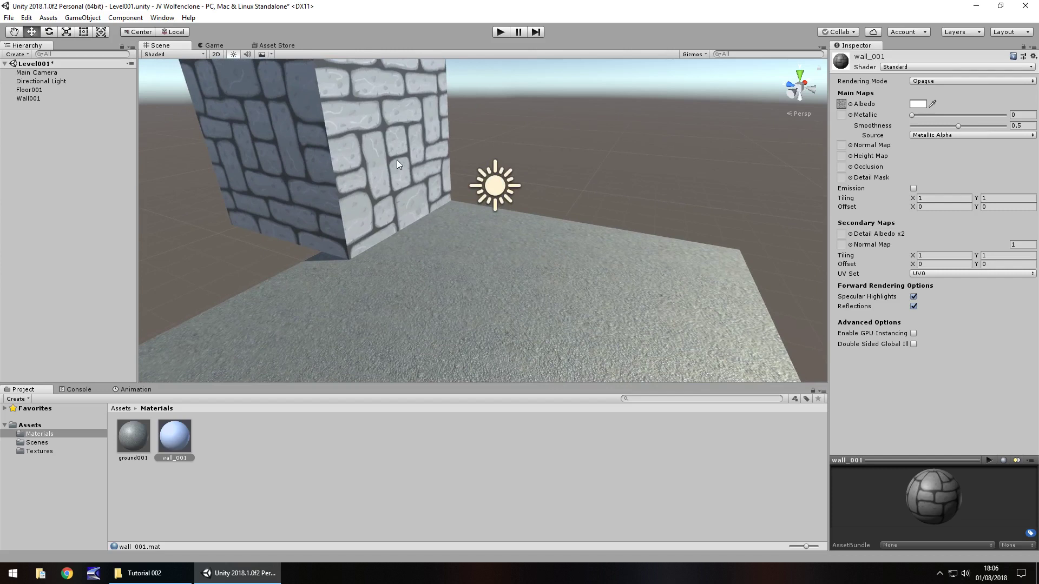
- Duplicate the wall_001 texture in the Textures folder and name the copy wall_001_N
{"action": "left_click", "coordinate": [39, 452]}
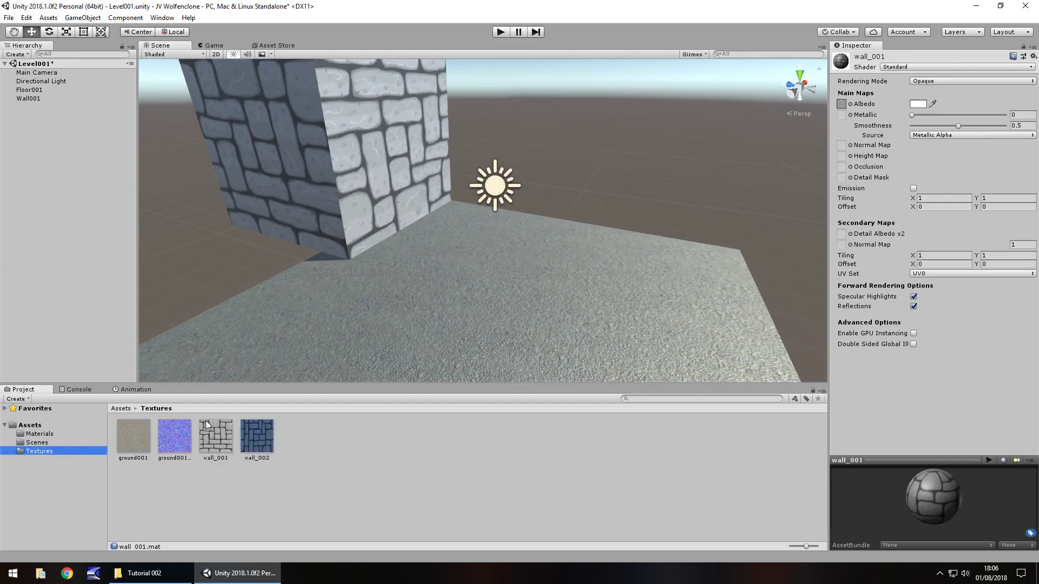
{"action": "left_click", "coordinate": [209, 442]}
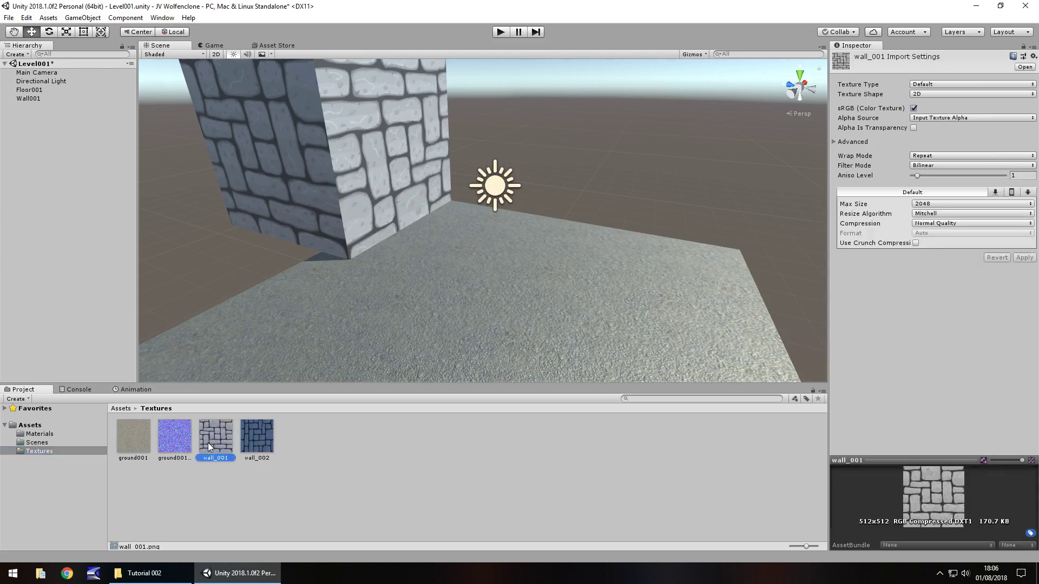
{"action": "key", "text": "ctrl+d"}
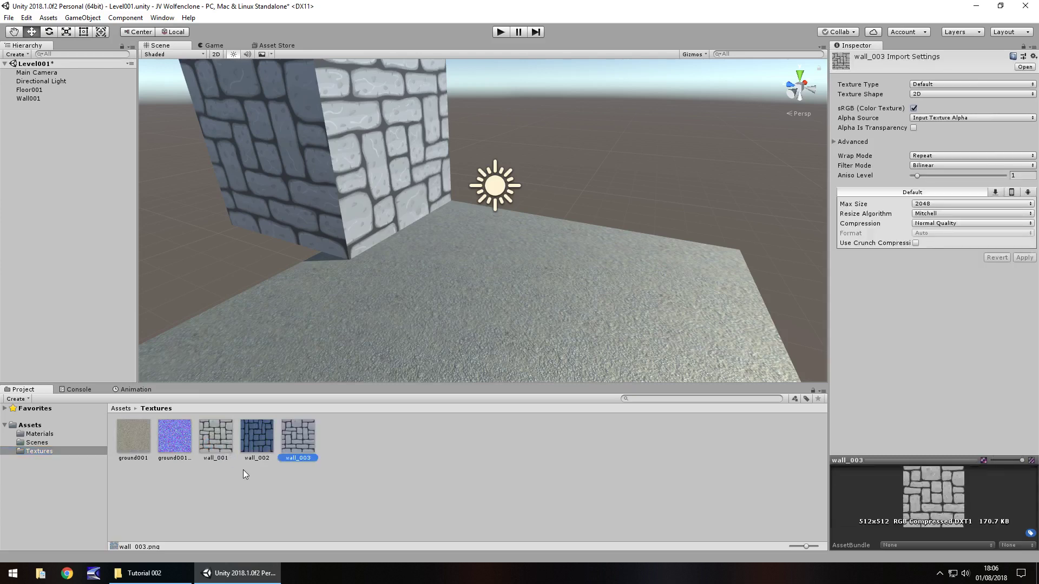
{"action": "left_click", "coordinate": [308, 458]}
{"action": "type", "text": "wall_001_N"}
{"action": "key", "text": "Return"}
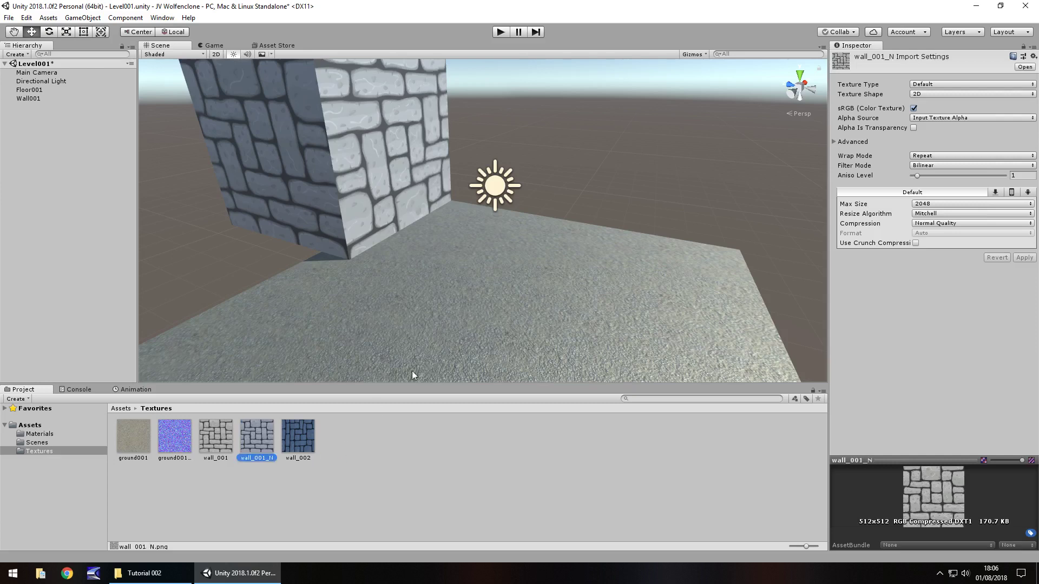
- Change wall_001_N's texture type to Normal map, enable Create from Grayscale, and apply the import settings
{"action": "left_click", "coordinate": [934, 85]}
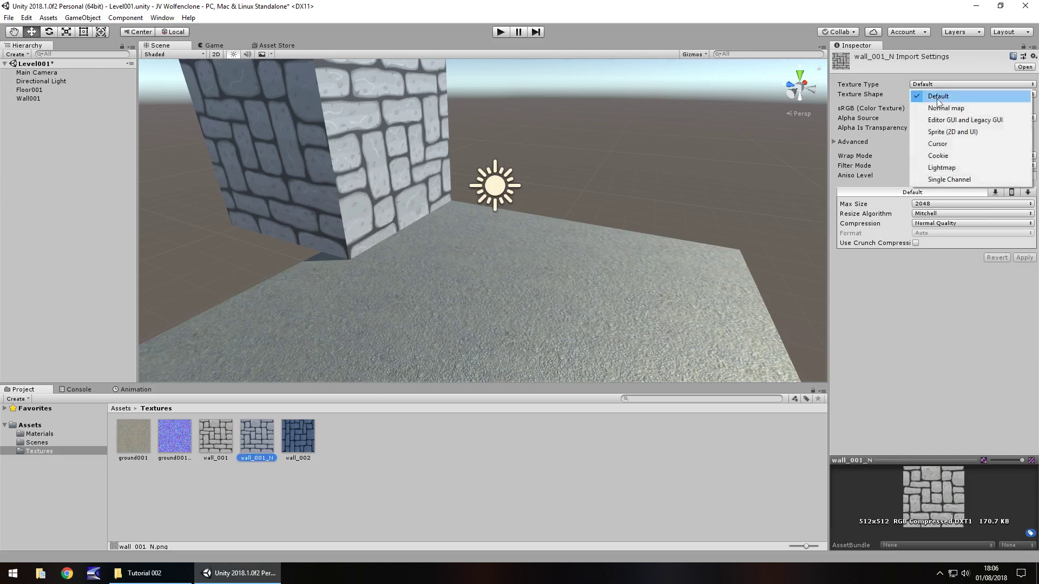
{"action": "left_click", "coordinate": [939, 108]}
{"action": "left_click", "coordinate": [913, 108]}
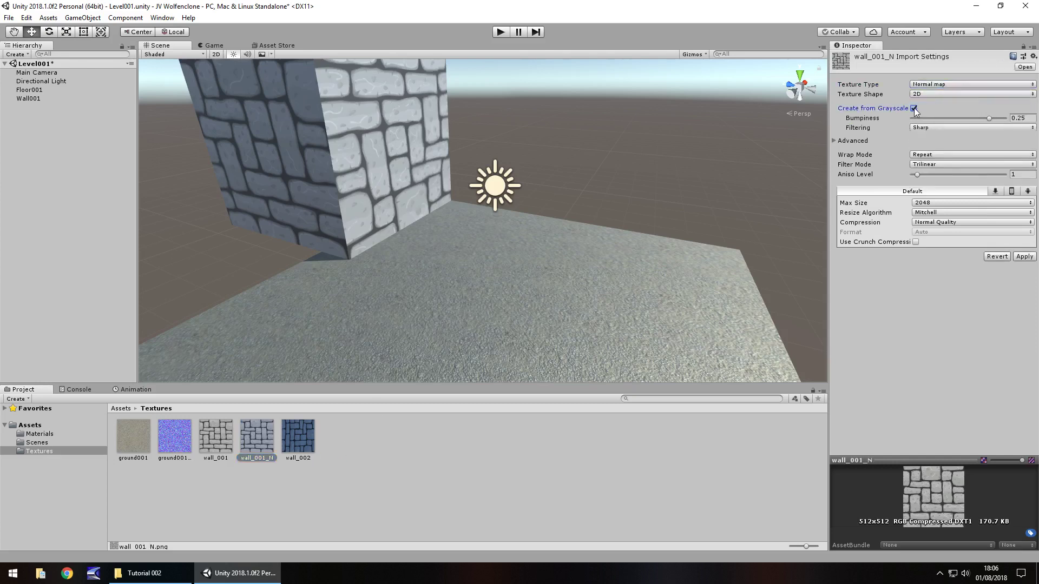
{"action": "left_click", "coordinate": [1023, 258]}
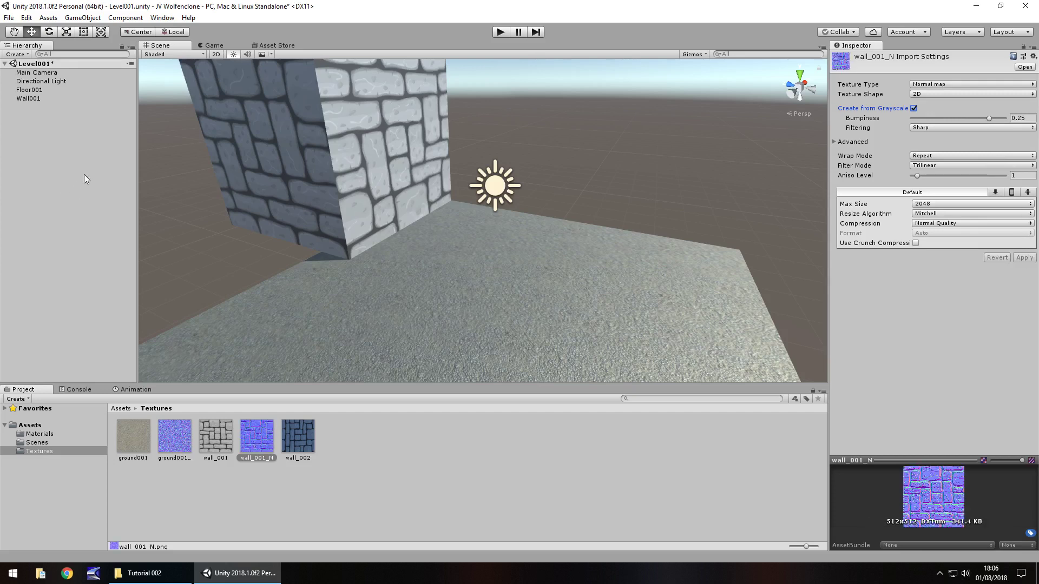
- Assign the wall_001_N texture as the normal map of the wall_001 material
{"action": "left_click", "coordinate": [40, 434]}
{"action": "left_click", "coordinate": [177, 437]}
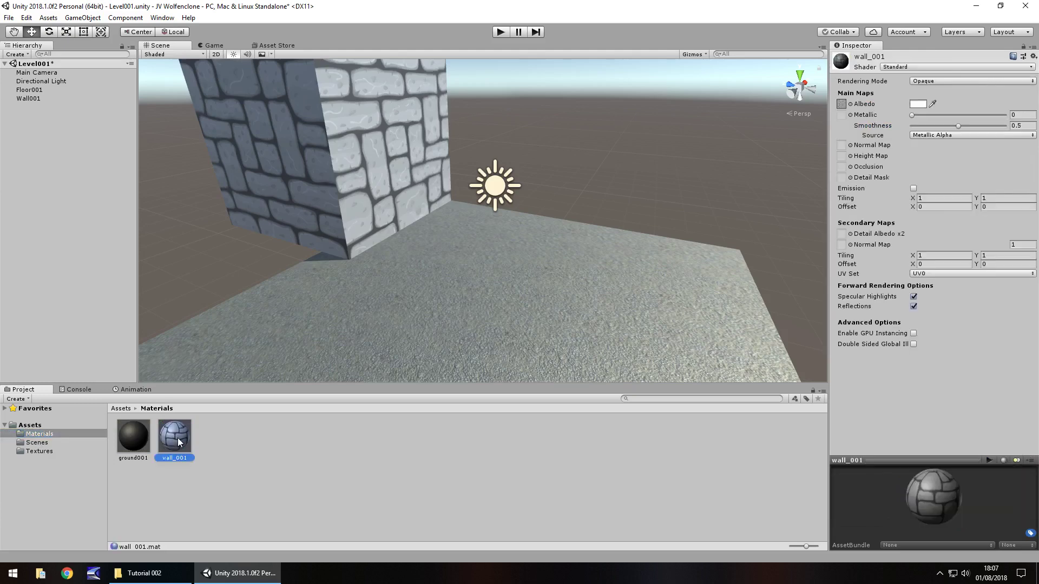
{"action": "left_click", "coordinate": [44, 451]}
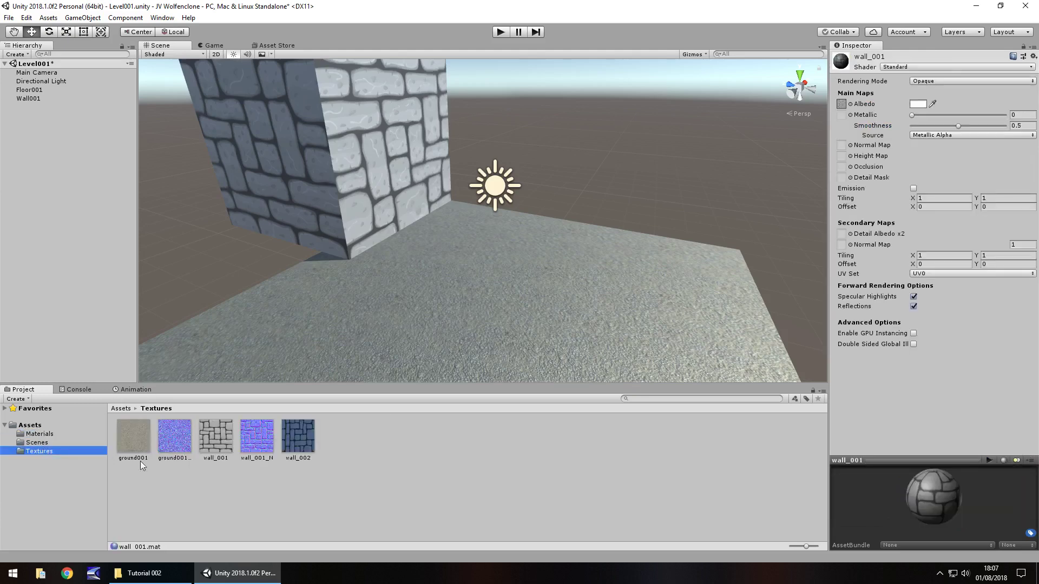
{"action": "left_click_drag", "start_coordinate": [252, 438], "coordinate": [841, 146]}
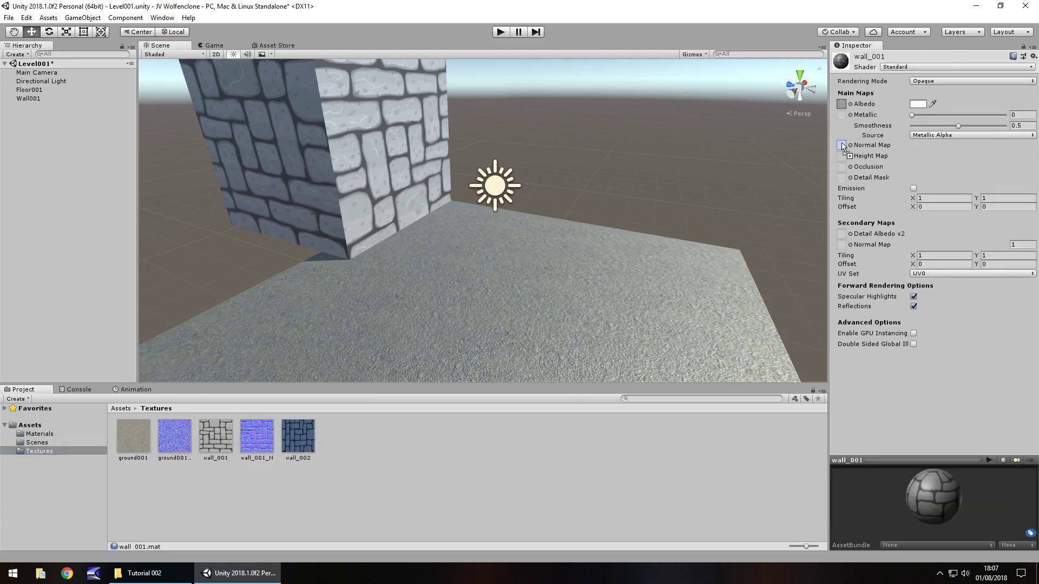
{"action": "right_click_drag", "start_coordinate": [576, 151], "coordinate": [407, 211]}
{"action": "middle_click_drag", "start_coordinate": [408, 212], "coordinate": [416, 179]}
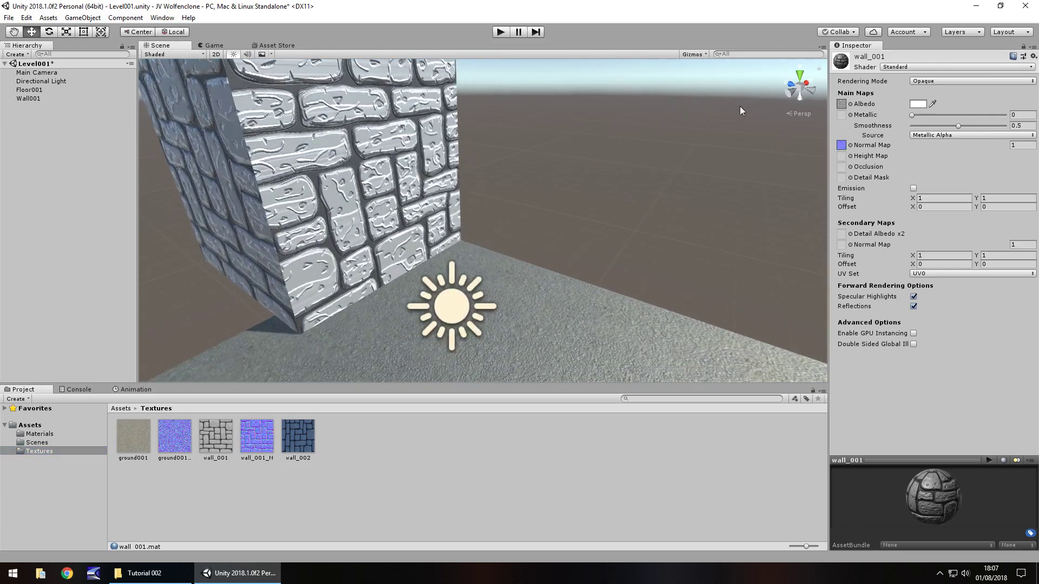
- On the wall_001 material, set Metallic and Smoothness to 1 with Albedo Alpha as the smoothness source
{"action": "left_click", "coordinate": [941, 134]}
{"action": "left_click", "coordinate": [945, 158]}
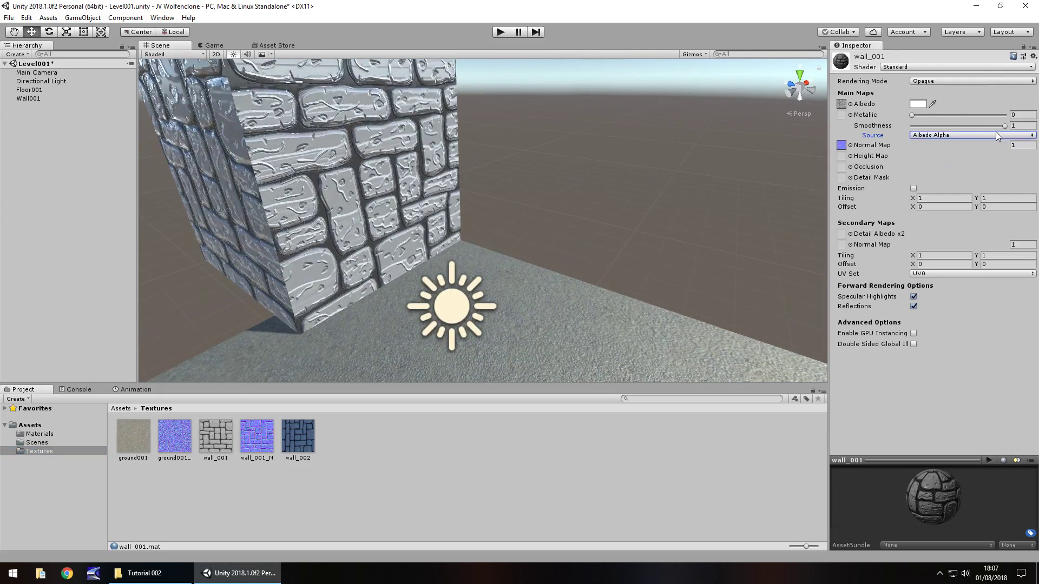
{"action": "left_click_drag", "start_coordinate": [913, 115], "coordinate": [1010, 127]}
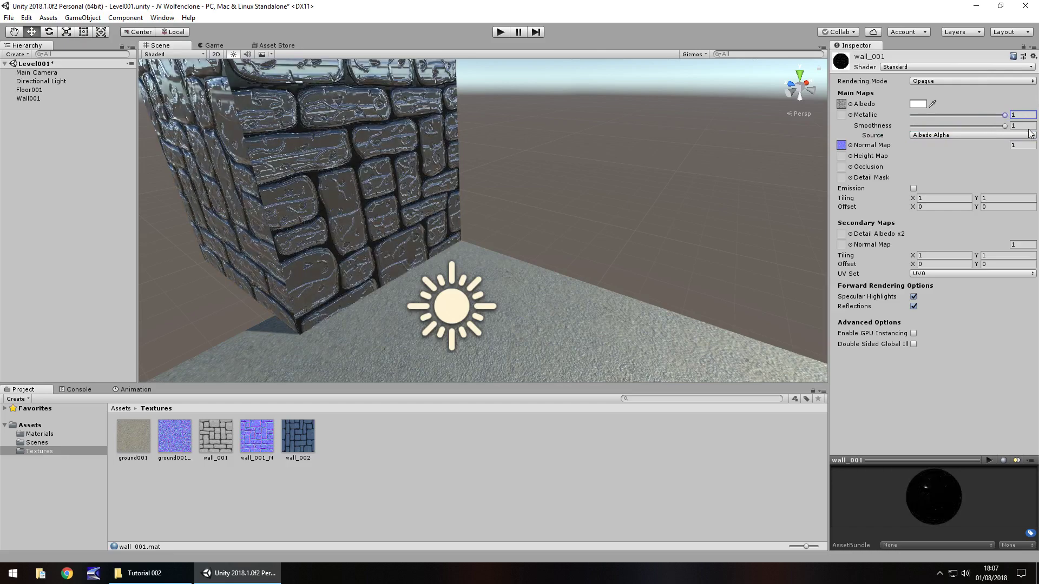
{"action": "right_click_drag", "start_coordinate": [562, 82], "coordinate": [381, 154]}
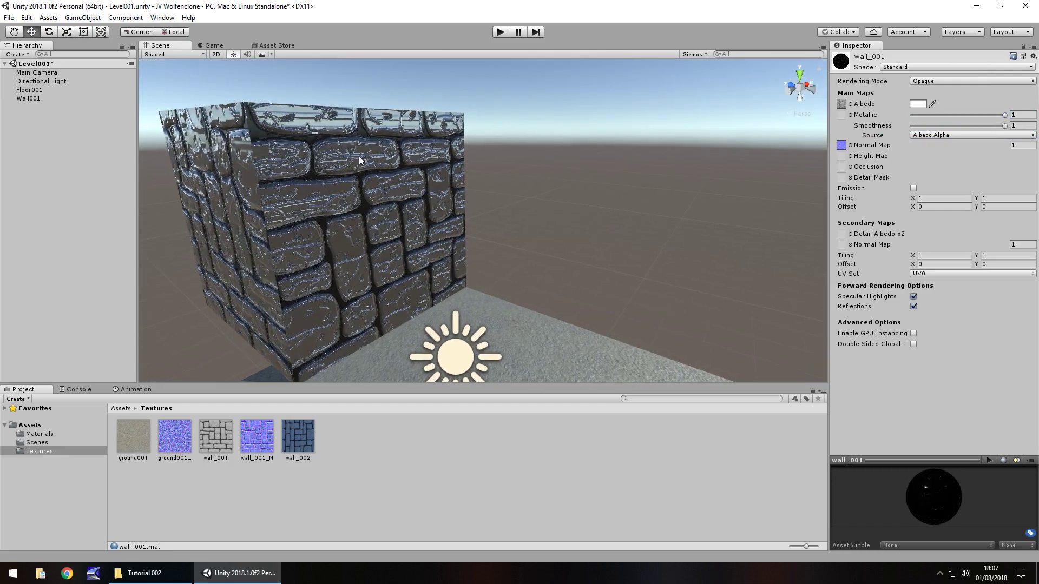
{"action": "middle_click_drag", "start_coordinate": [307, 191], "coordinate": [303, 141]}
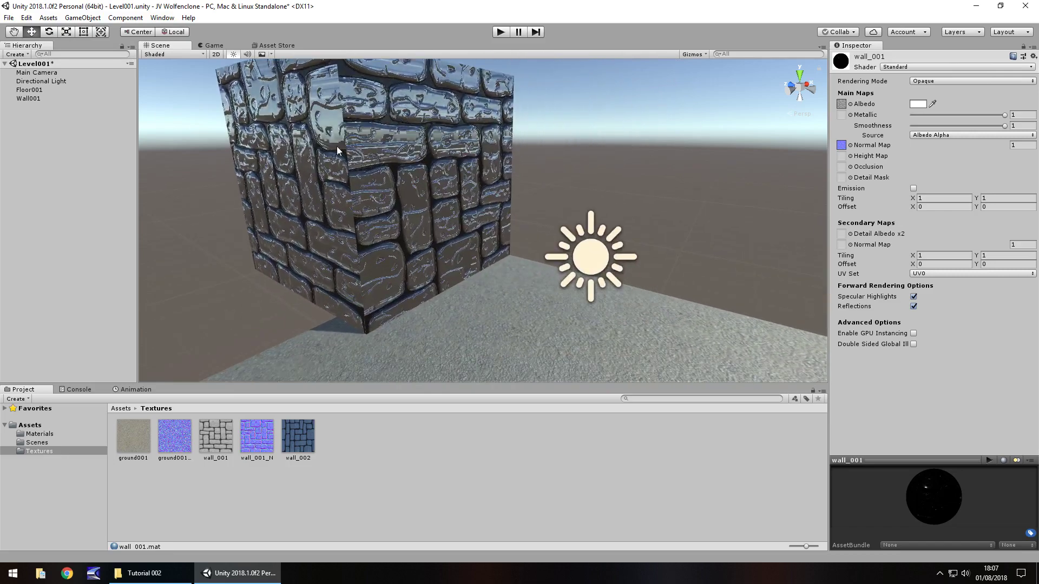
{"action": "right_click_drag", "start_coordinate": [494, 147], "coordinate": [516, 187]}
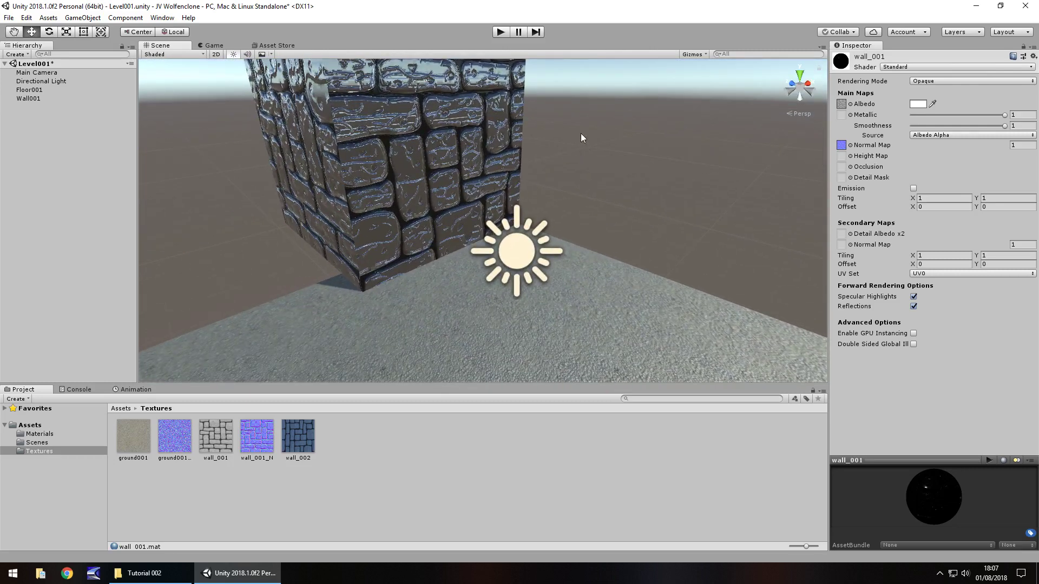
- On the wall_001 material, set Metallic to 0, Smoothness to about 0.48 and the normal map strength to 0.5
{"action": "left_click", "coordinate": [619, 323]}
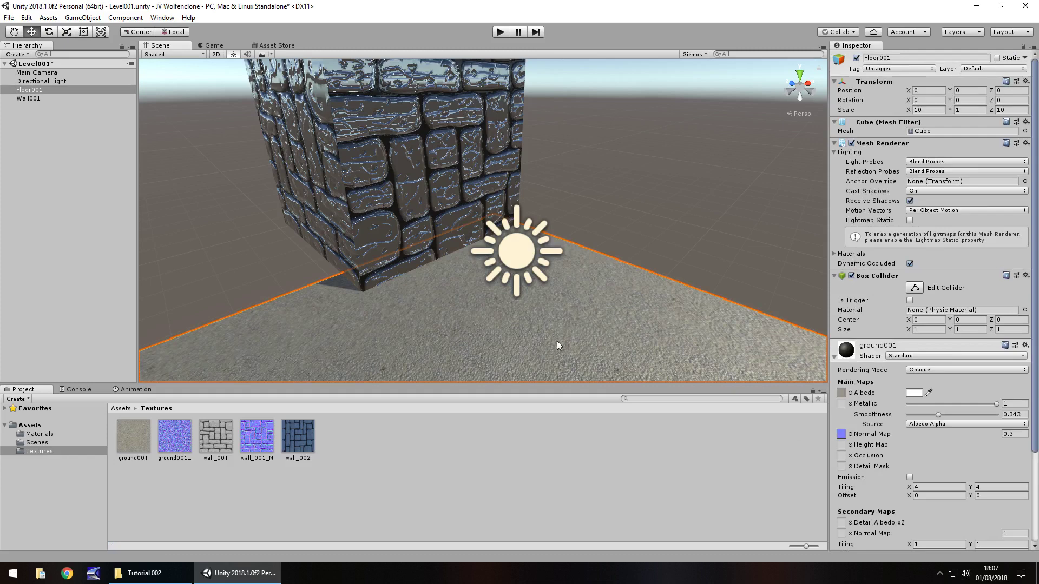
{"action": "left_click", "coordinate": [413, 144]}
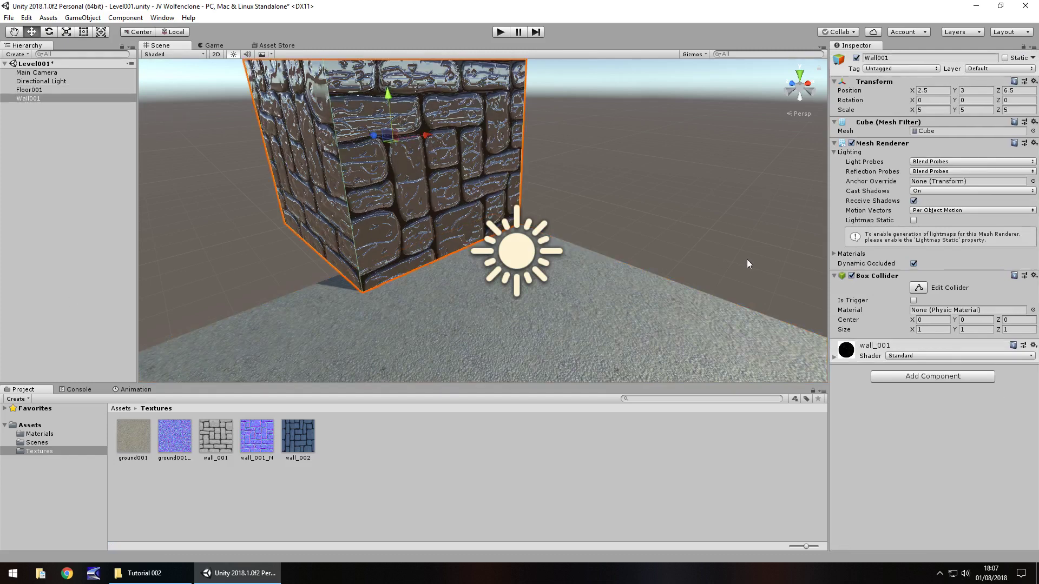
{"action": "left_click", "coordinate": [834, 358]}
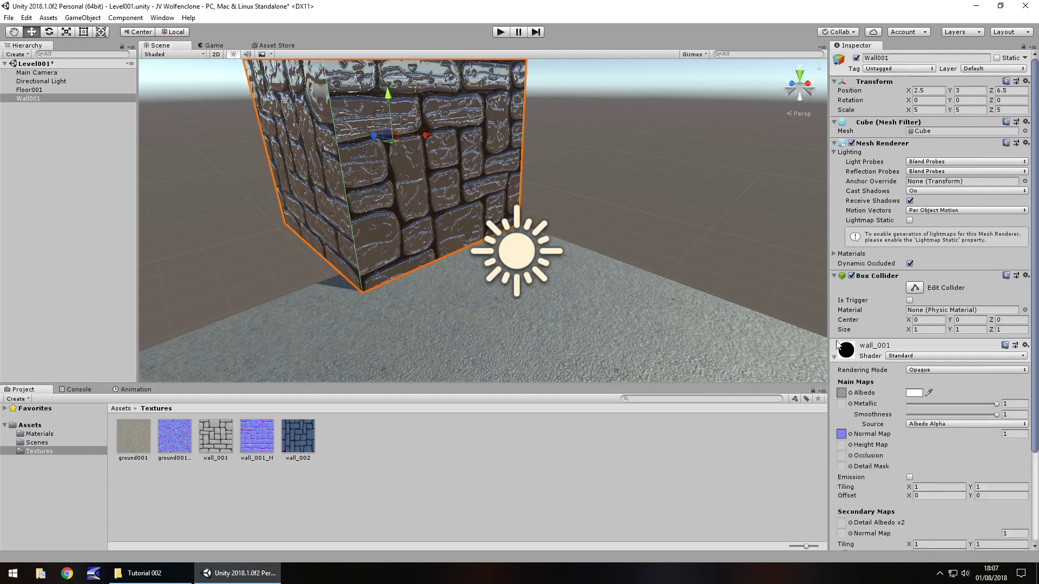
{"action": "scroll", "coordinate": [993, 285], "scroll_direction": "down", "scroll_amount": 3}
{"action": "left_click_drag", "start_coordinate": [995, 308], "coordinate": [881, 295]}
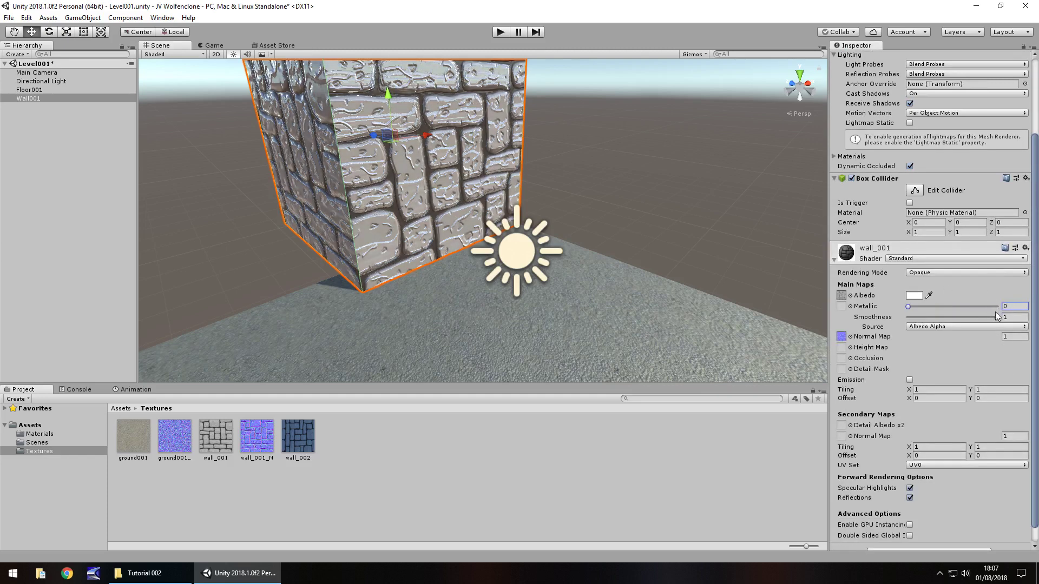
{"action": "left_click_drag", "start_coordinate": [996, 318], "coordinate": [952, 318]}
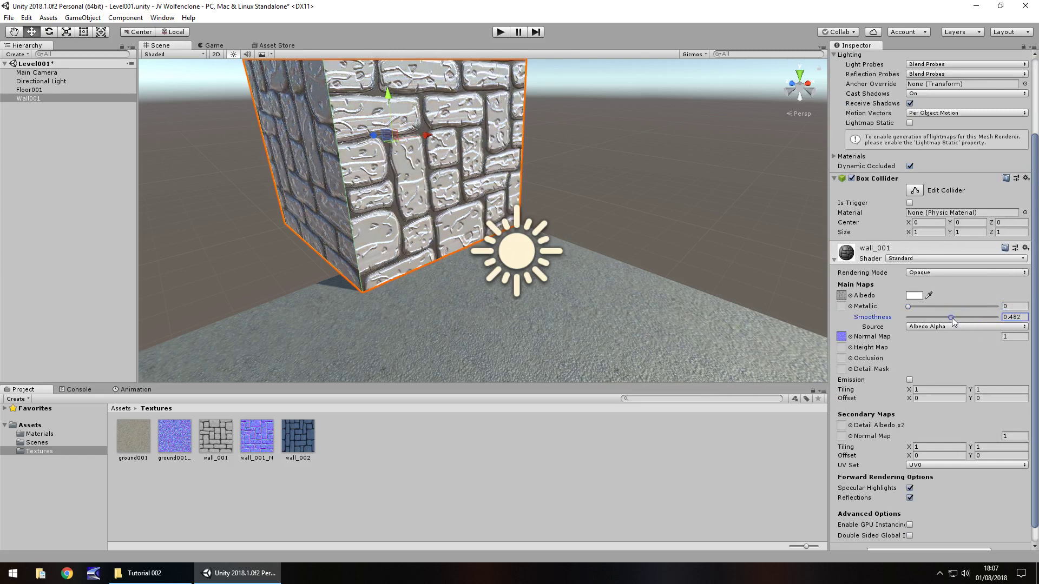
{"action": "left_click", "coordinate": [1011, 337]}
{"action": "type", "text": ".5"}
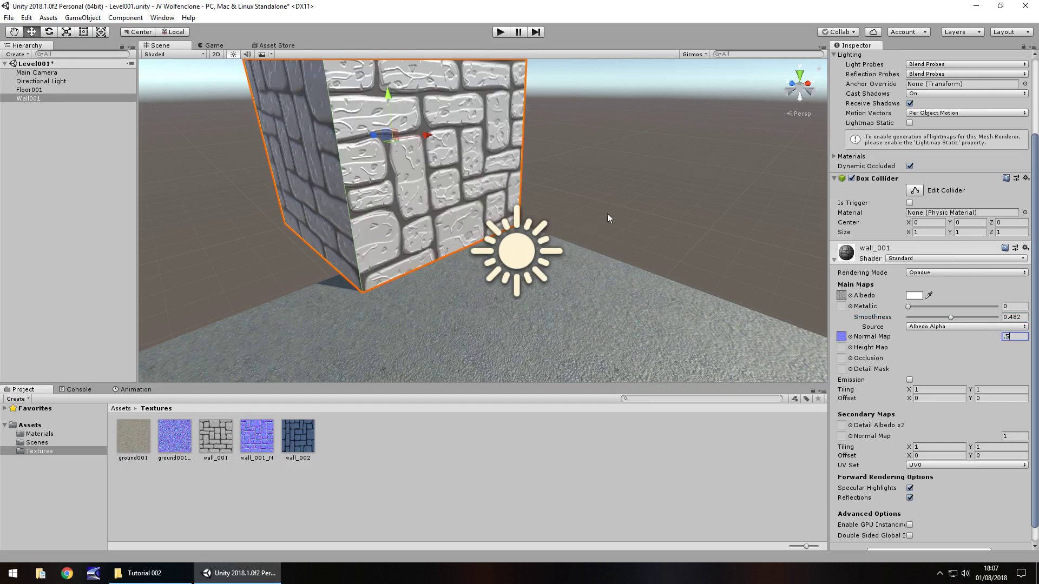
{"action": "middle_click_drag", "start_coordinate": [607, 214], "coordinate": [643, 228]}
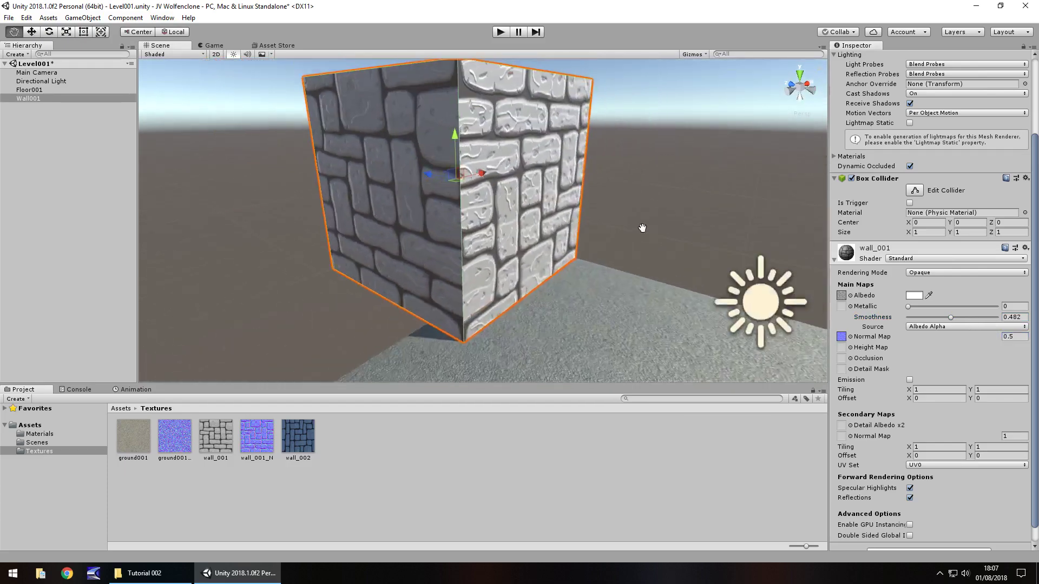
{"action": "left_click_drag", "start_coordinate": [642, 228], "coordinate": [550, 242], "text": "alt"}
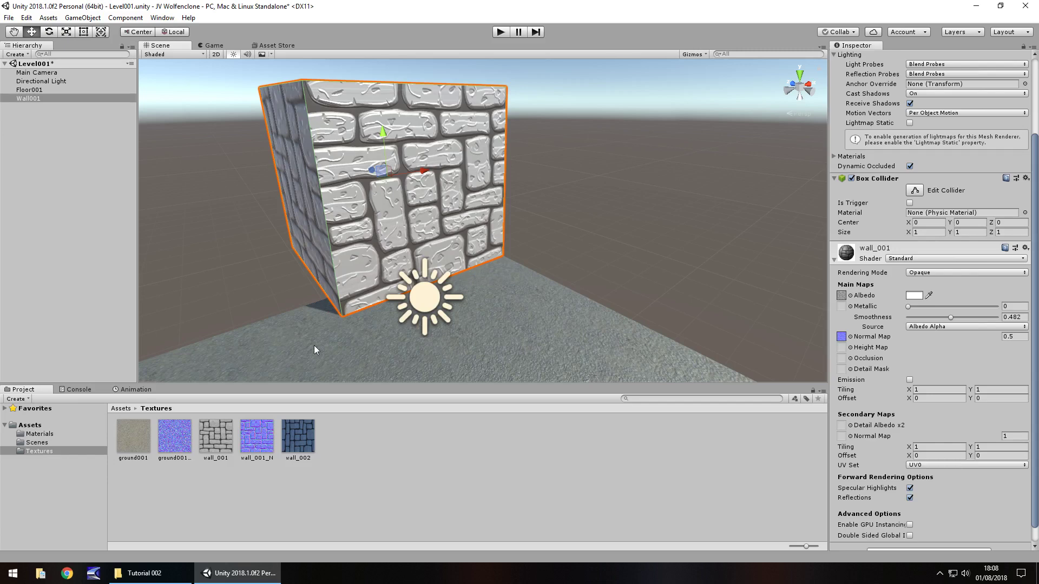
- Turn off Create from Grayscale for the wall_001_N texture, apply the import settings and view the wall's surface
{"action": "left_click", "coordinate": [263, 445]}
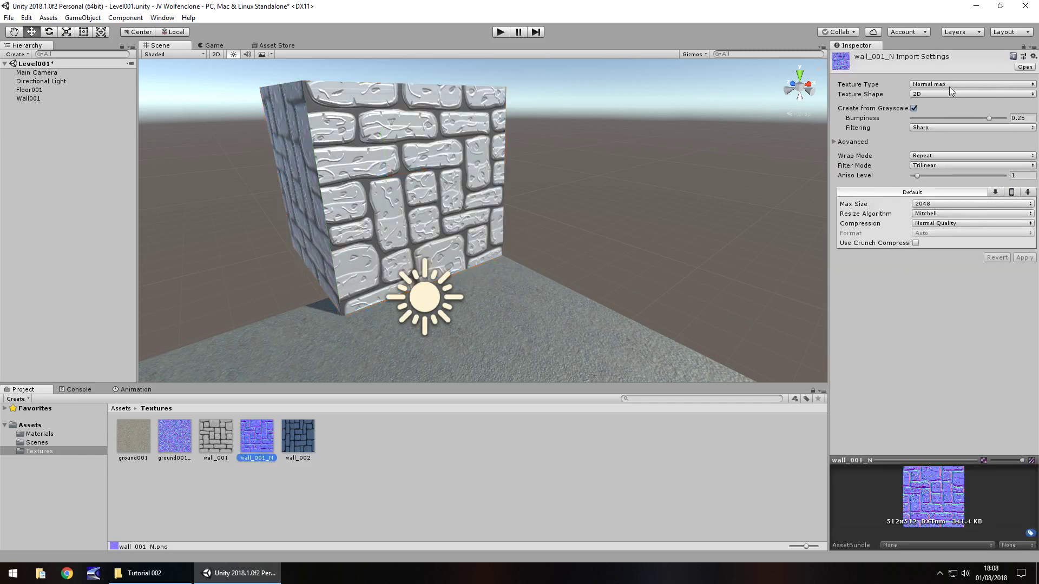
{"action": "left_click", "coordinate": [913, 108]}
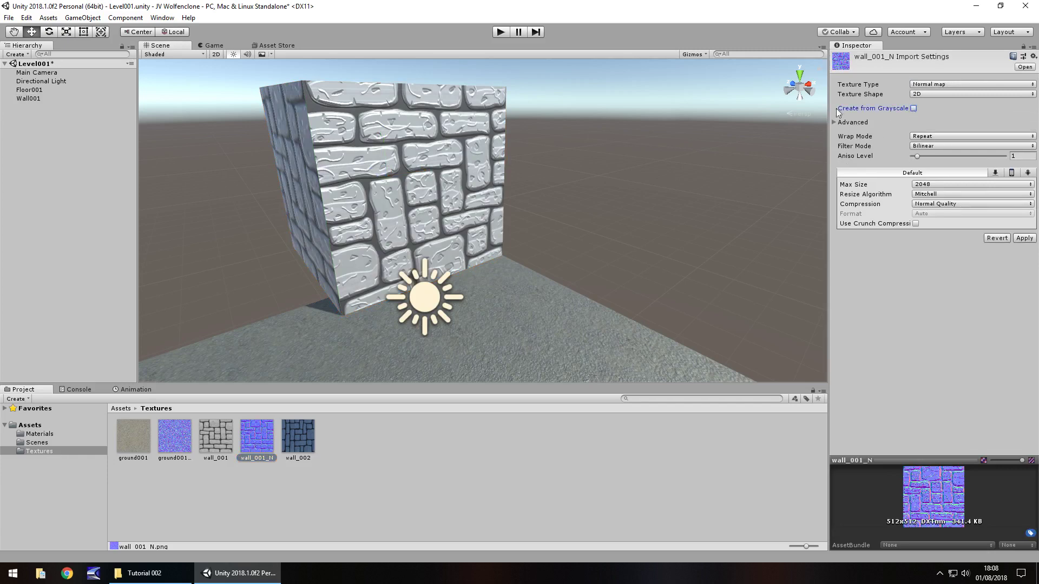
{"action": "left_click", "coordinate": [1025, 238]}
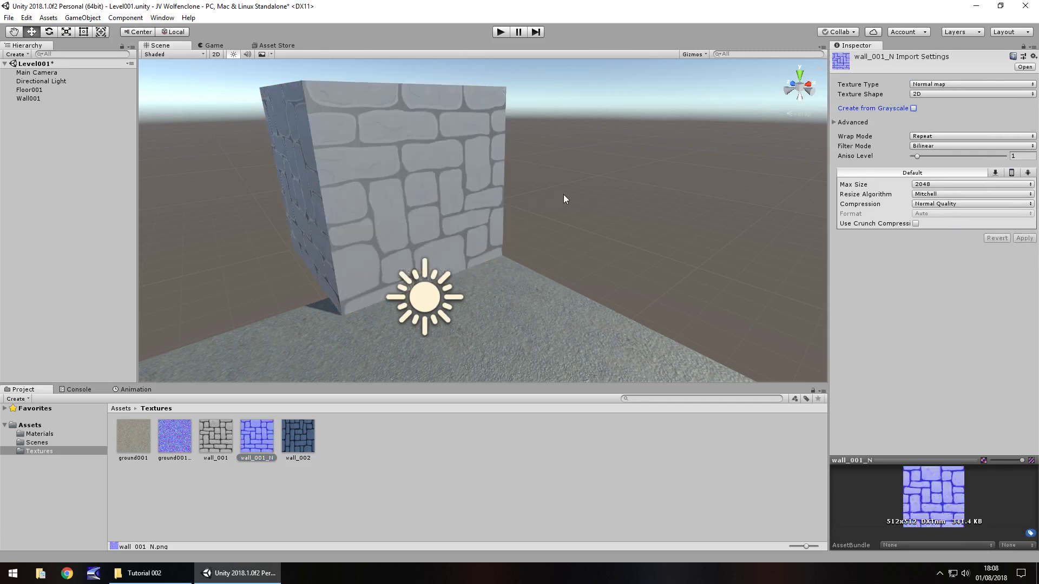
{"action": "left_click_drag", "start_coordinate": [373, 197], "coordinate": [428, 202], "text": "alt"}
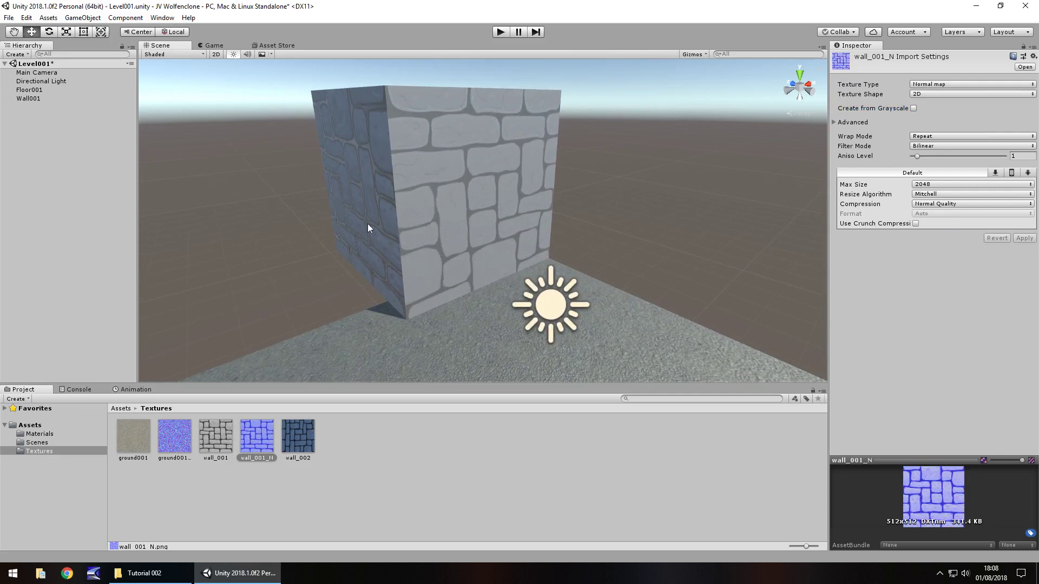
- Re-enable Create from Grayscale for the wall_001_N texture and apply the import settings
{"action": "left_click", "coordinate": [914, 108]}
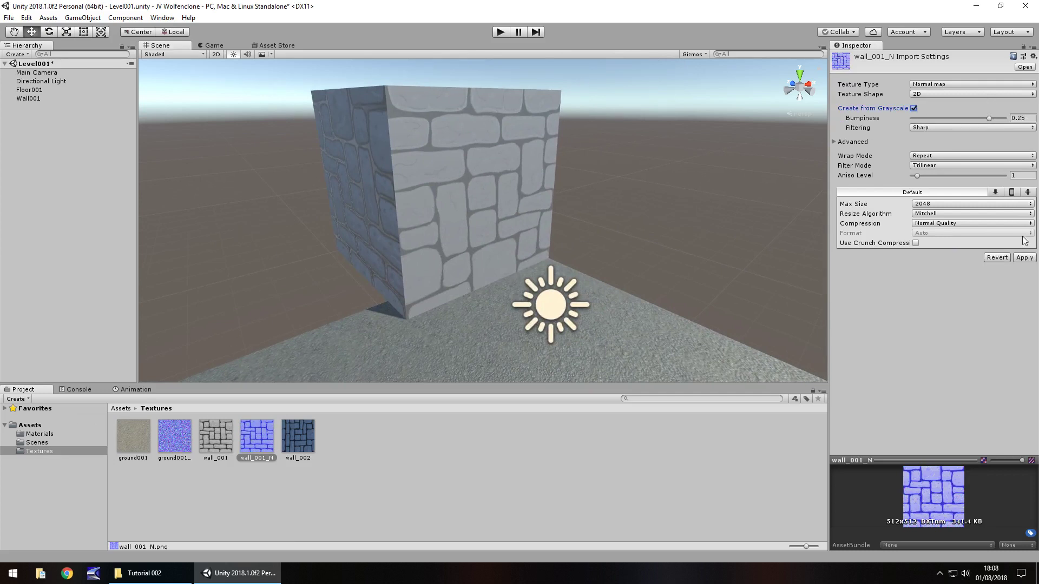
{"action": "left_click", "coordinate": [1024, 258]}
{"action": "right_click_drag", "start_coordinate": [588, 183], "coordinate": [574, 174]}
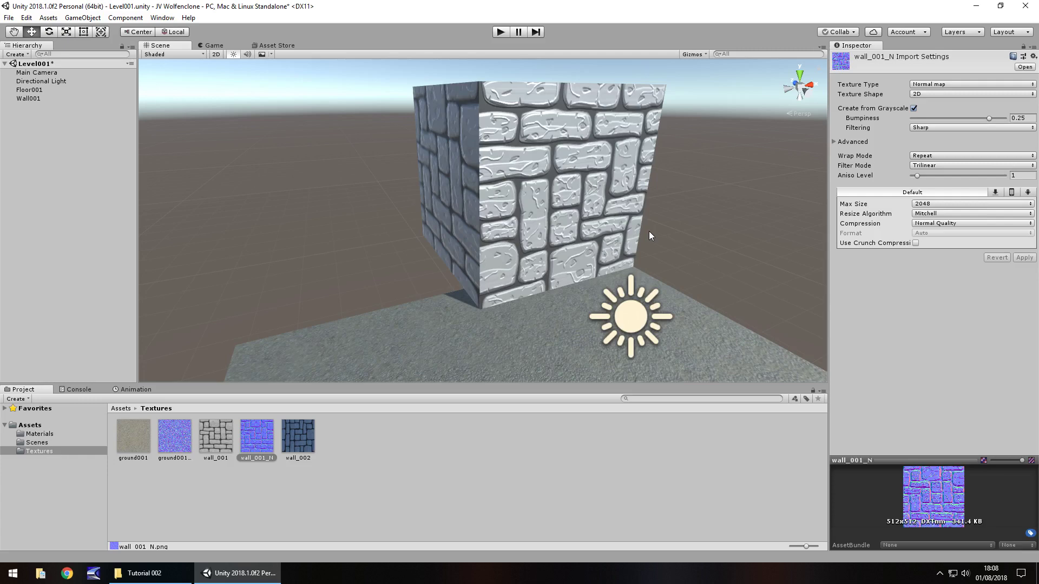
- Duplicate Wall001 and move the copy along the X axis to -2.5, flush beside the original block
{"action": "left_click", "coordinate": [531, 189]}
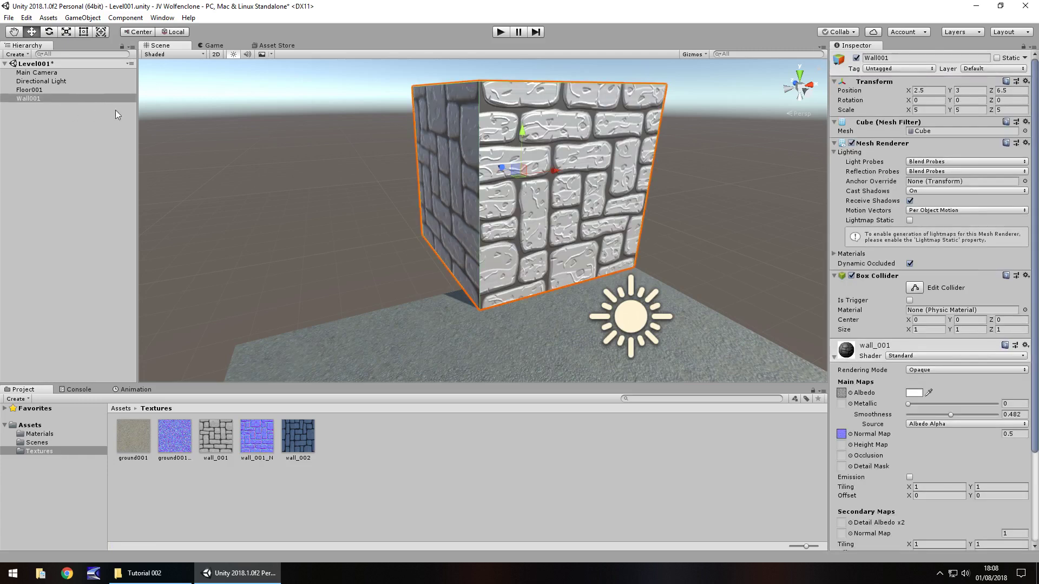
{"action": "key", "text": "ctrl+d"}
{"action": "left_click_drag", "start_coordinate": [552, 171], "coordinate": [425, 189]}
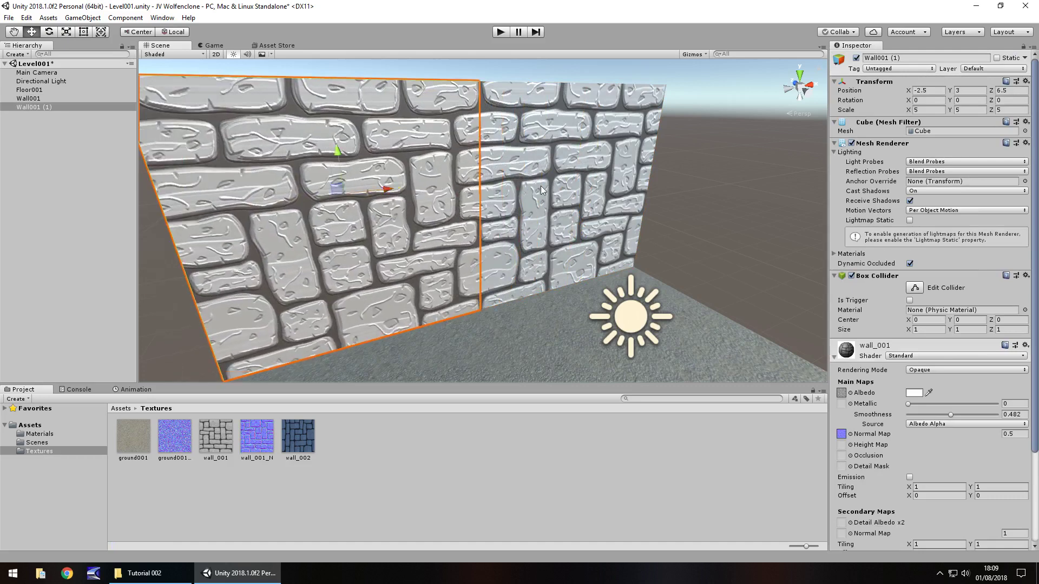
{"action": "left_click", "coordinate": [719, 187]}
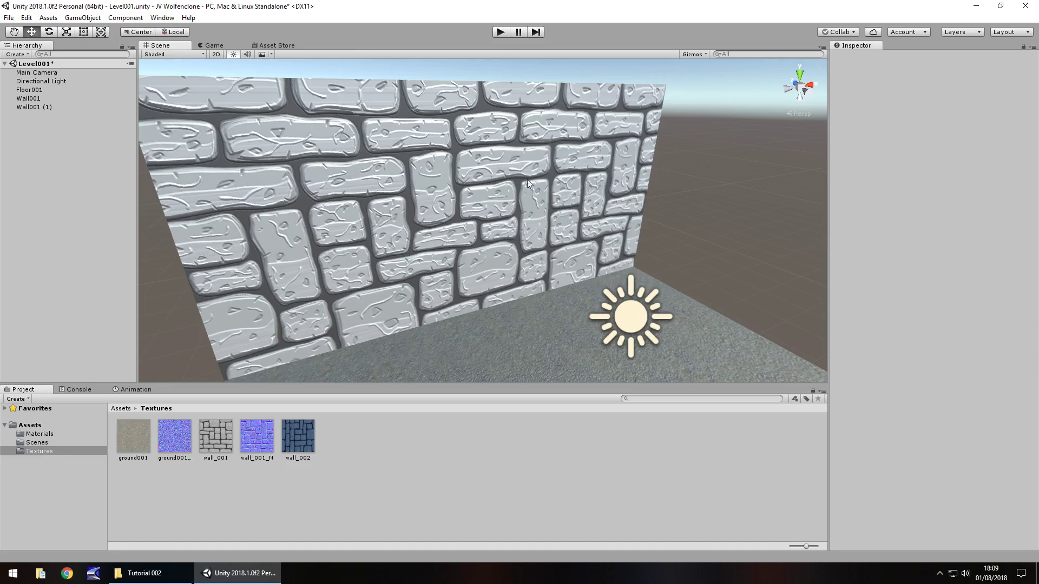
- Duplicate Wall001 again and place the copy at X 7.5, Z 1.5 to form a corner along the adjacent floor edge
{"action": "right_click_drag", "start_coordinate": [626, 164], "coordinate": [542, 173]}
{"action": "middle_click_drag", "start_coordinate": [541, 173], "coordinate": [593, 276]}
{"action": "right_click_drag", "start_coordinate": [592, 276], "coordinate": [424, 287]}
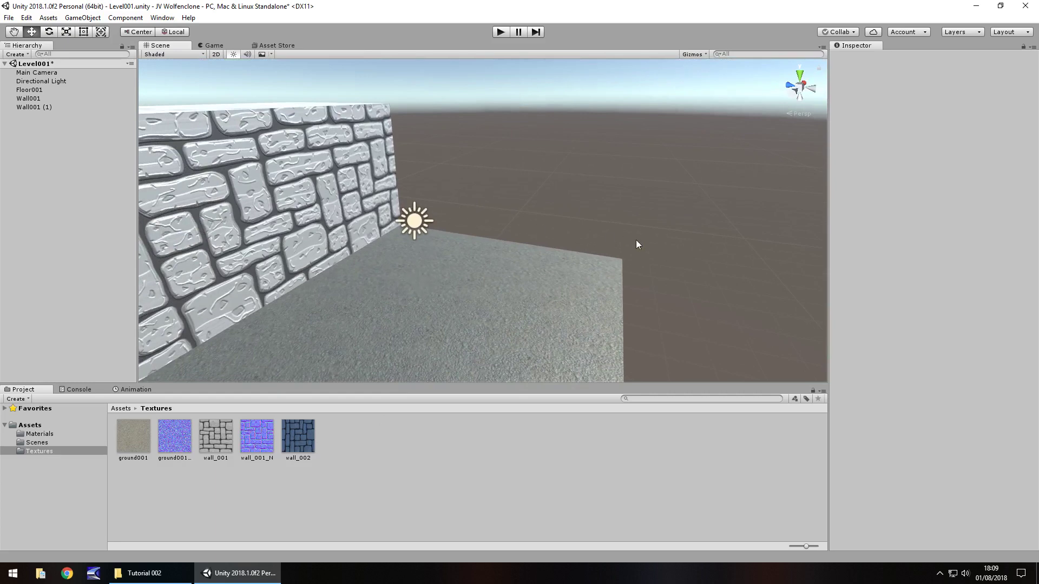
{"action": "right_click_drag", "start_coordinate": [431, 201], "coordinate": [448, 184]}
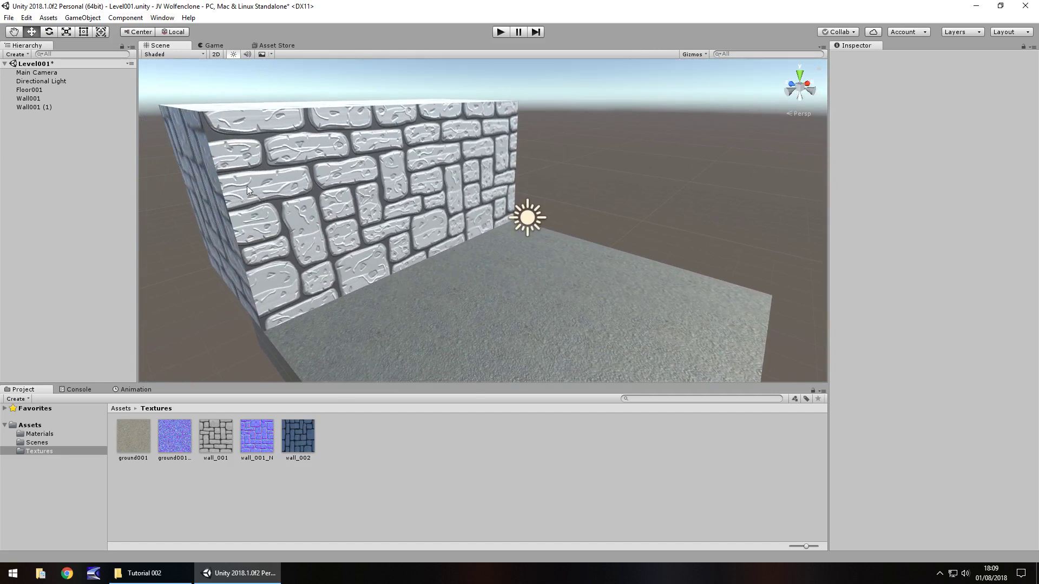
{"action": "left_click", "coordinate": [486, 145]}
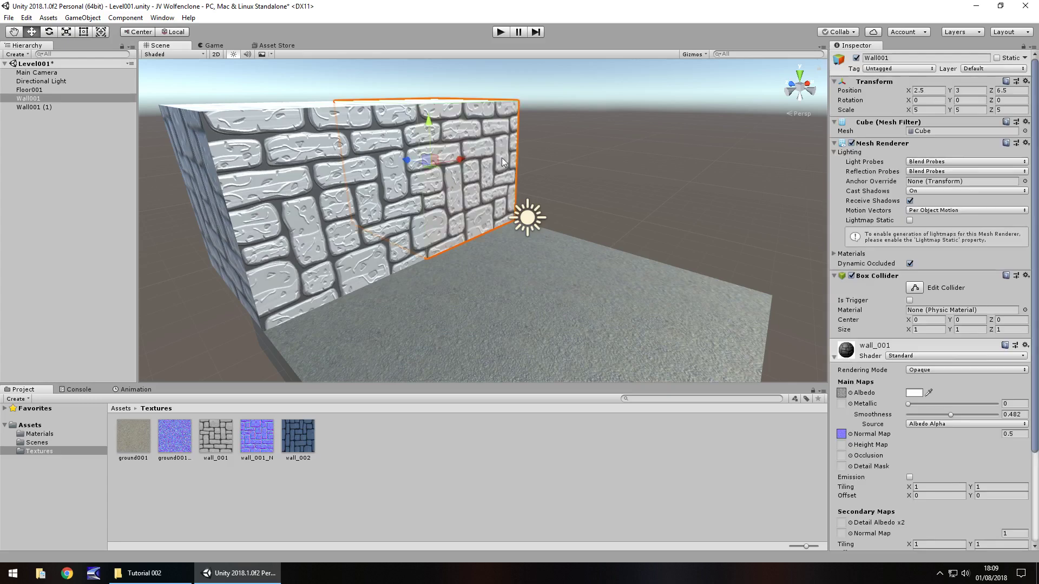
{"action": "key", "text": "ctrl+d"}
{"action": "left_click_drag", "start_coordinate": [459, 159], "coordinate": [545, 178]}
{"action": "left_click", "coordinate": [696, 205]}
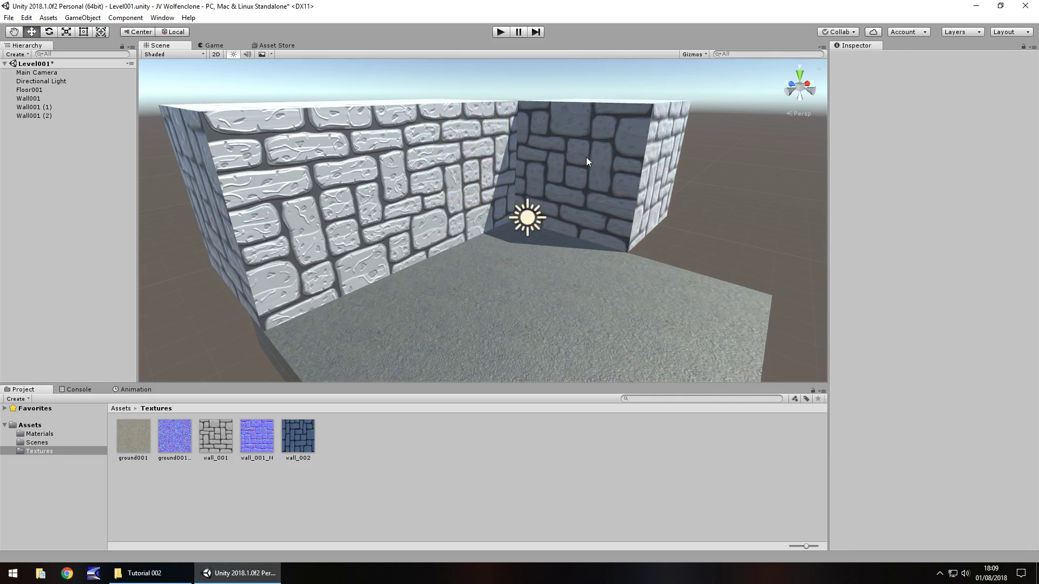
- Set the Y rotation of the corner block Wall001 (2) to 90 degrees
{"action": "left_click", "coordinate": [567, 161]}
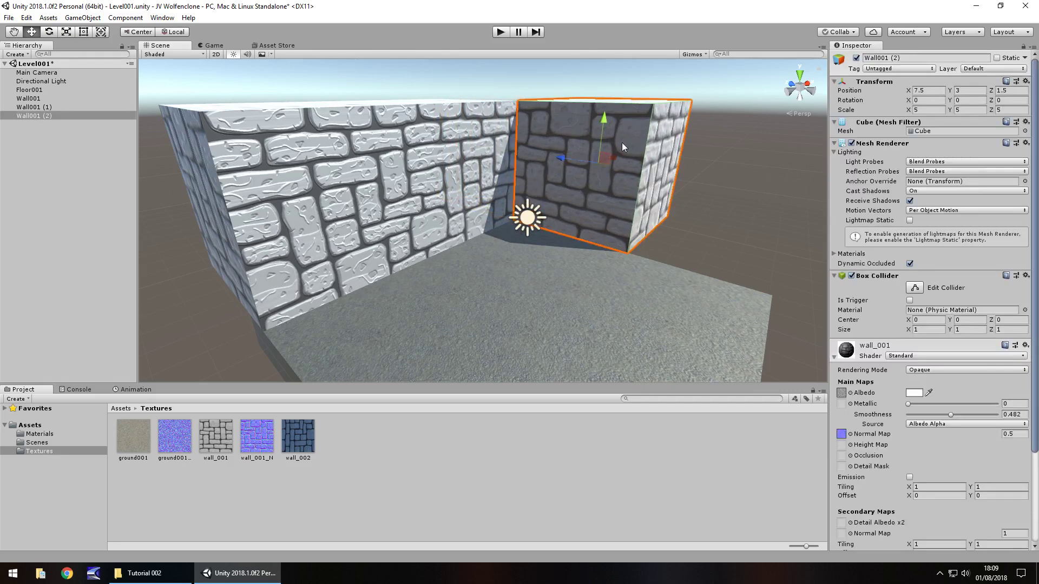
{"action": "left_click_drag", "start_coordinate": [950, 100], "coordinate": [892, 236]}
{"action": "left_click", "coordinate": [961, 102]}
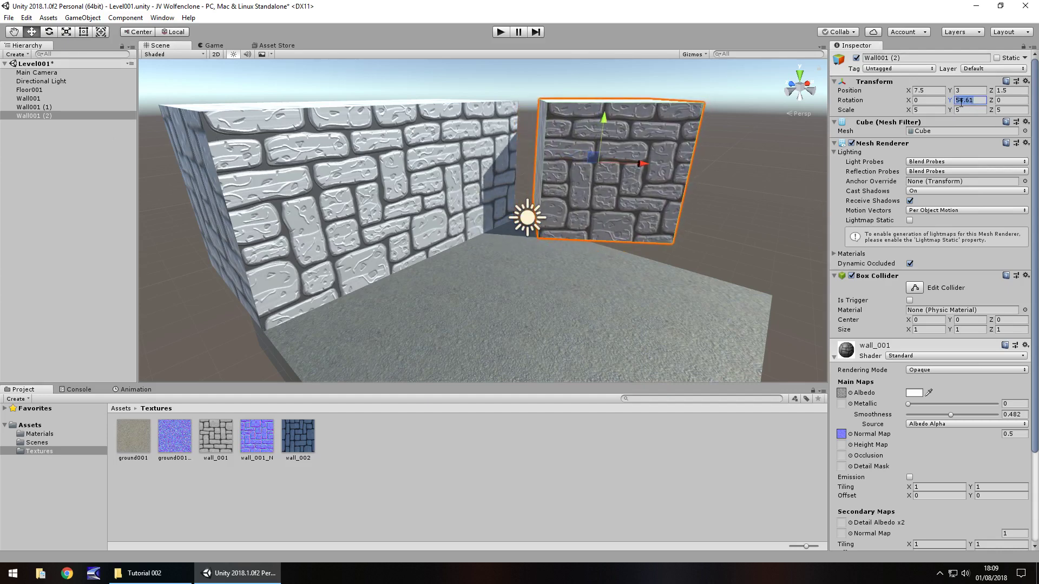
{"action": "type", "text": "90"}
{"action": "key", "text": "Return"}
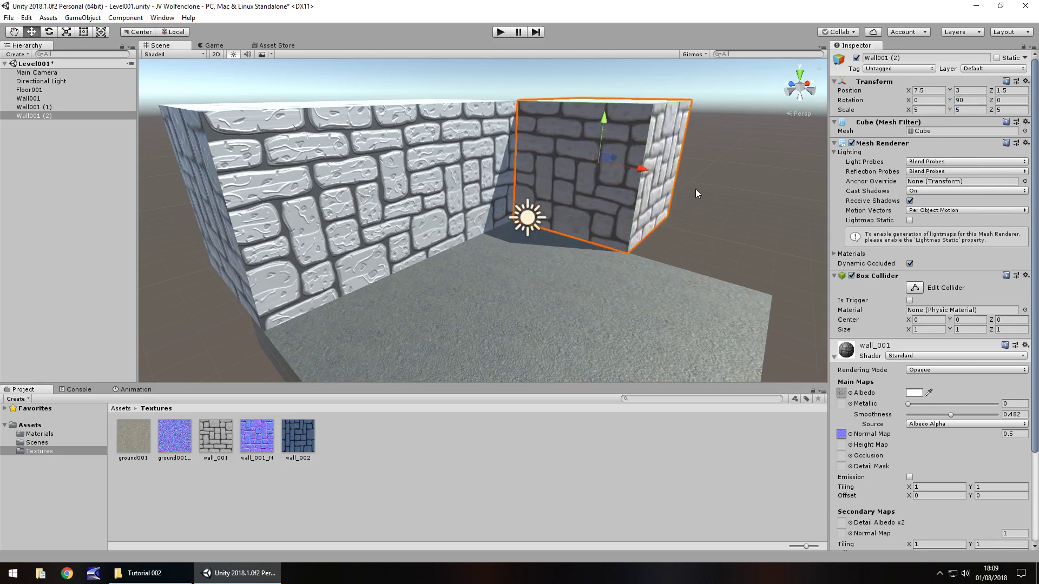
{"action": "left_click", "coordinate": [725, 210]}
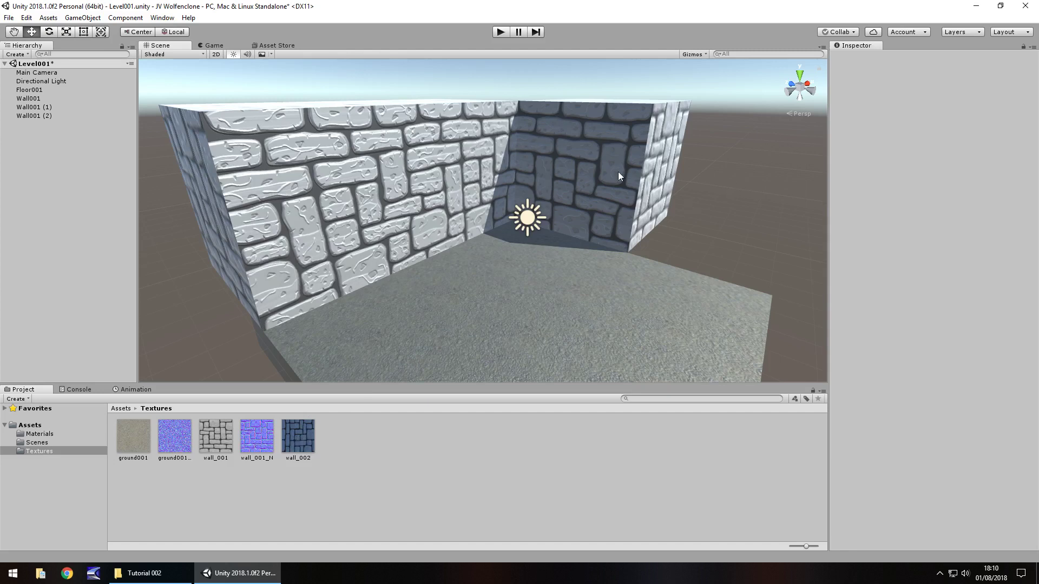
- Duplicate Wall001 (2) and move the copy to Z -3.5 to extend the second wall
{"action": "left_click", "coordinate": [596, 164]}
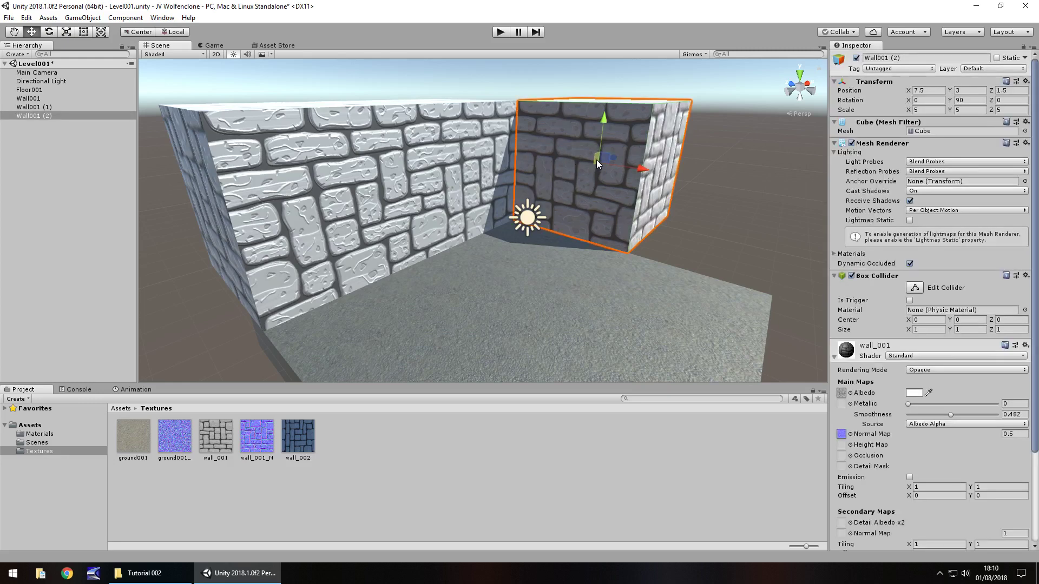
{"action": "key", "text": "ctrl+d"}
{"action": "left_click_drag", "start_coordinate": [642, 169], "coordinate": [745, 190]}
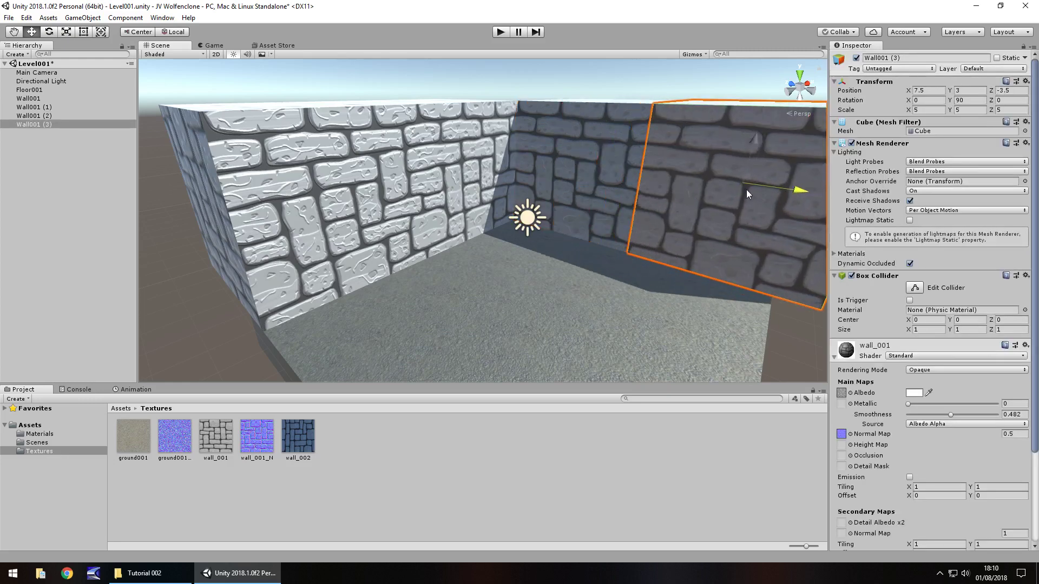
{"action": "key", "text": "ctrl+z"}
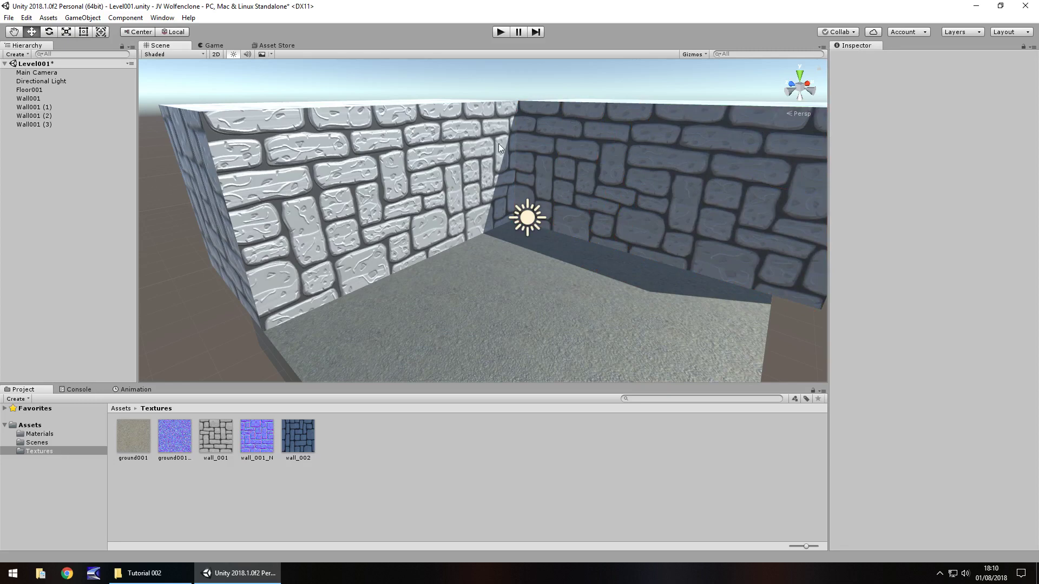
- Apply the wall_002 texture to the Wall001 (2) block and expand its new material's settings
{"action": "right_click_drag", "start_coordinate": [556, 180], "coordinate": [654, 184]}
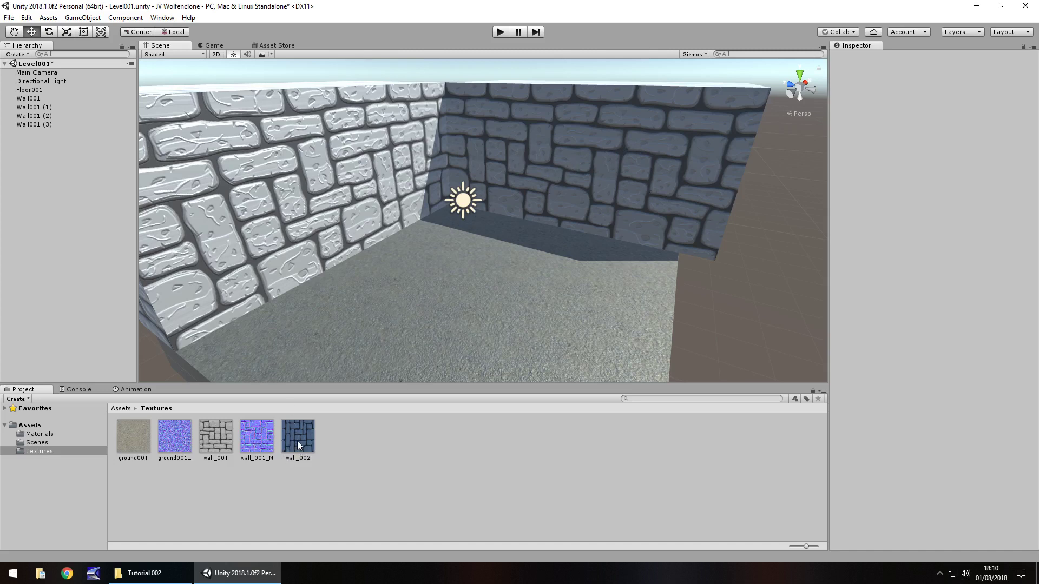
{"action": "left_click_drag", "start_coordinate": [496, 186], "coordinate": [519, 132]}
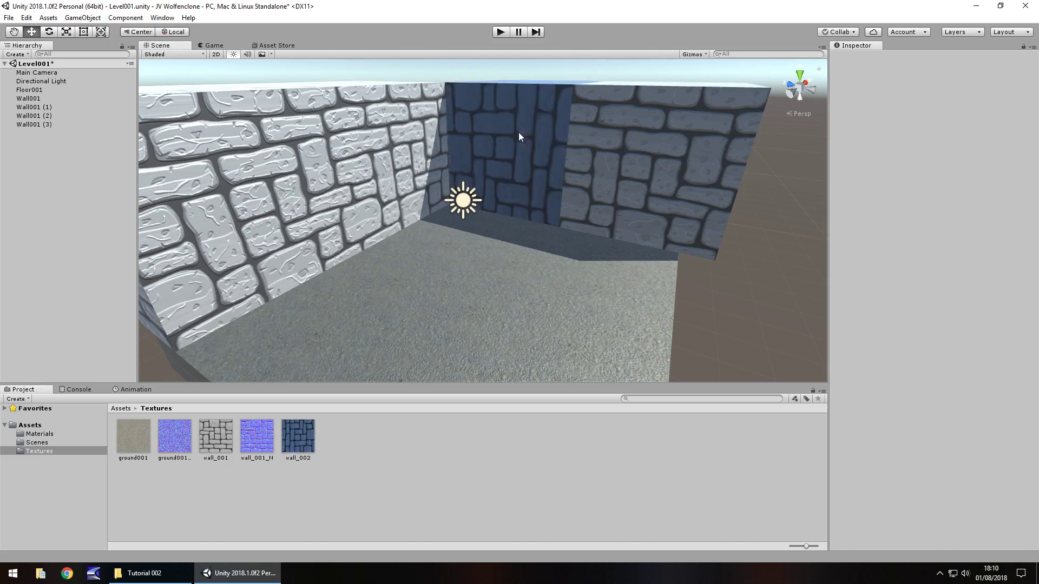
{"action": "left_click", "coordinate": [516, 138]}
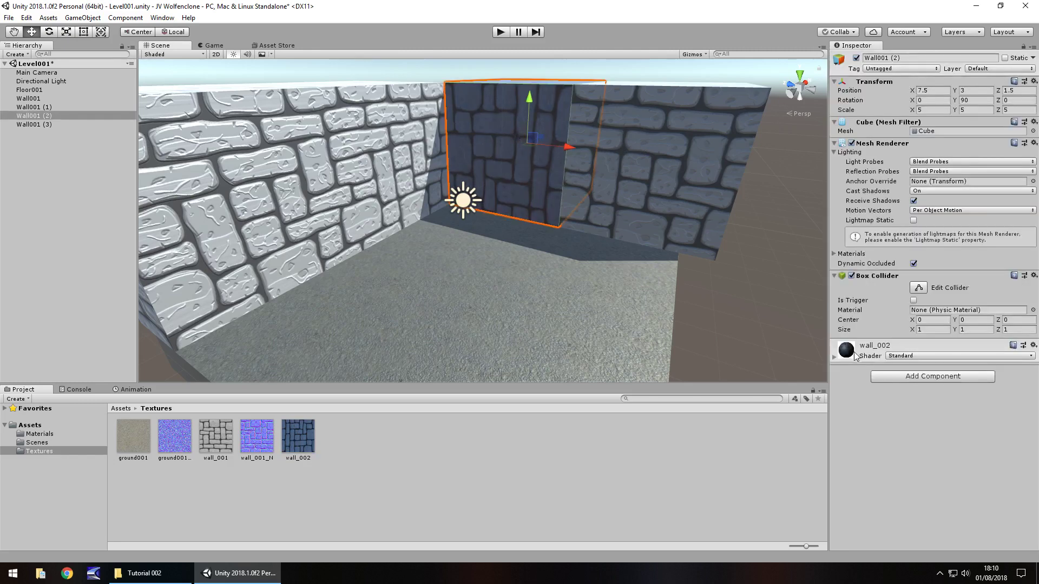
{"action": "left_click", "coordinate": [835, 358]}
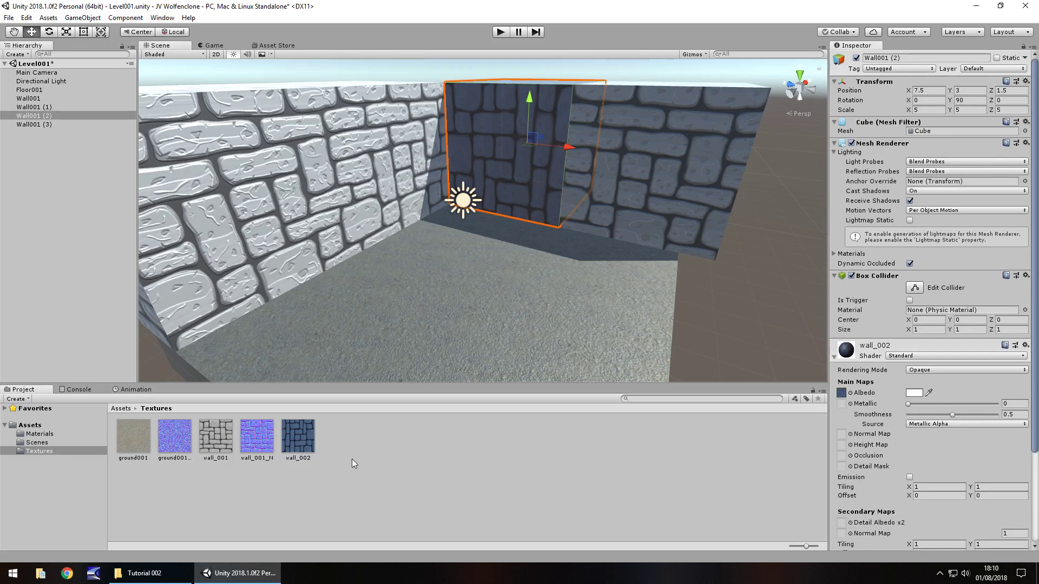
- Duplicate the wall_002 texture in the Textures folder and name the copy wall_002_N
{"action": "left_click", "coordinate": [301, 437]}
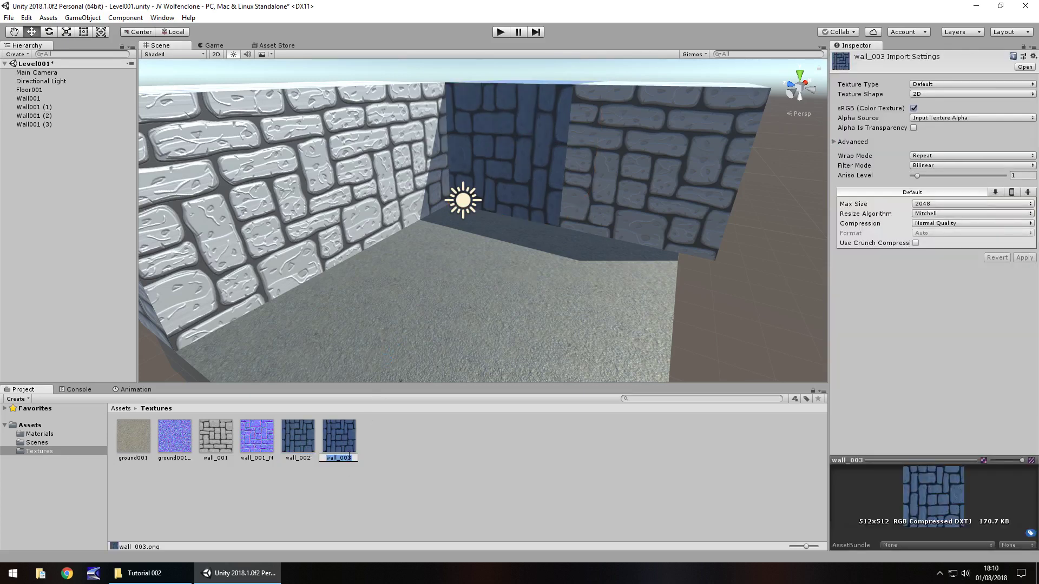
{"action": "type", "text": "2_N"}
{"action": "key", "text": "Return"}
- Change wall_002_N's texture type to Normal map, enable Create from Grayscale, and apply the import settings
{"action": "left_click", "coordinate": [953, 85]}
{"action": "left_click", "coordinate": [941, 109]}
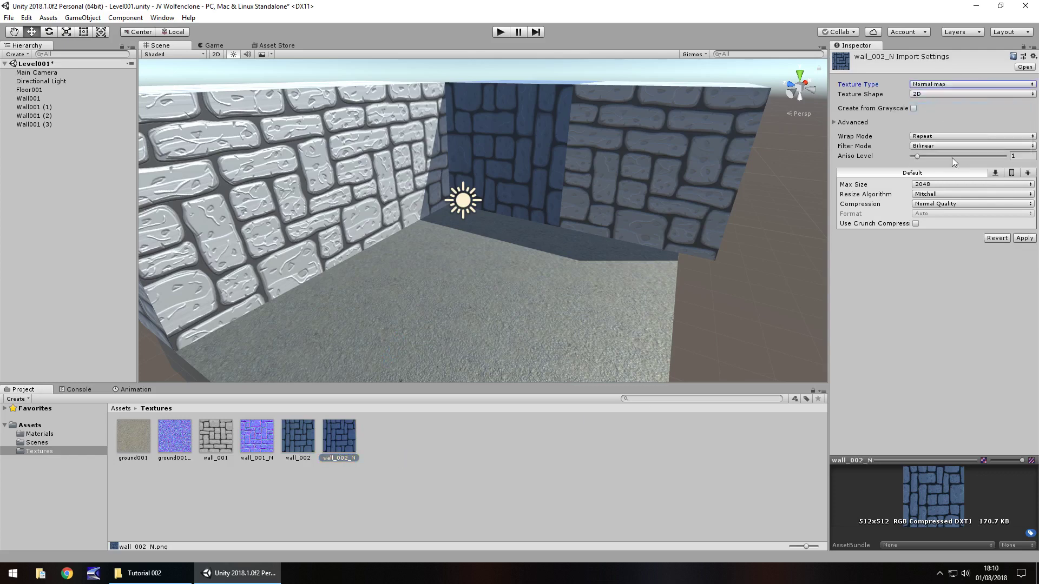
{"action": "left_click", "coordinate": [914, 108]}
{"action": "left_click", "coordinate": [1024, 258]}
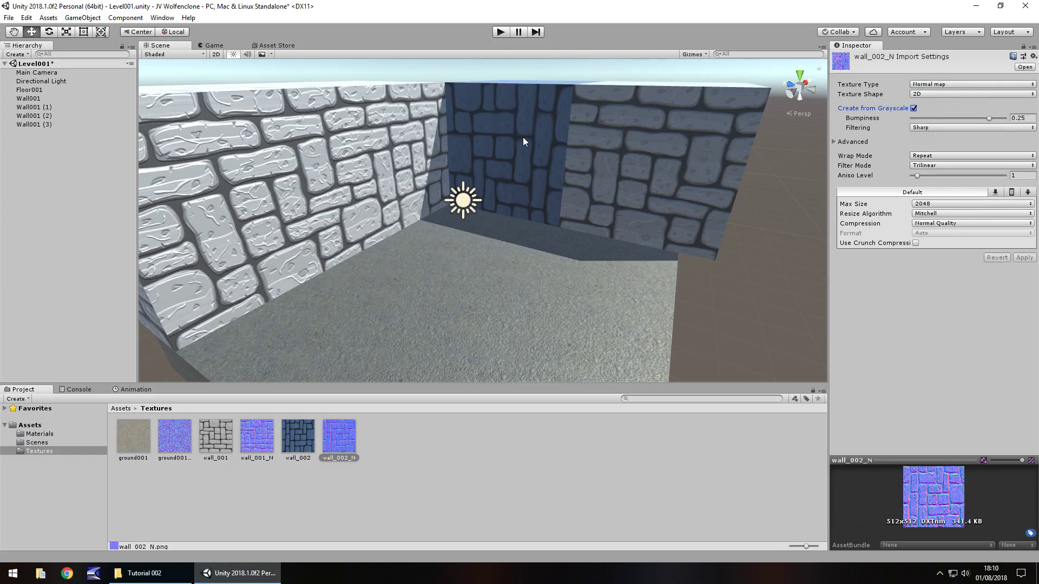
- Assign the wall_002_N texture as the normal map of the wall_002 material on the Wall001 (2) block
{"action": "left_click", "coordinate": [523, 141]}
{"action": "left_click_drag", "start_coordinate": [331, 429], "coordinate": [842, 435]}
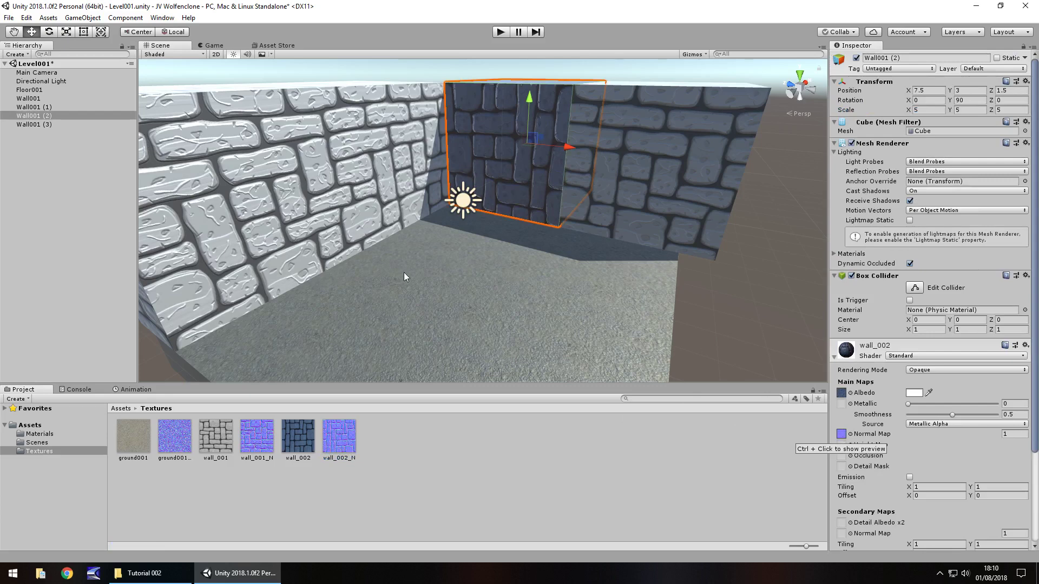
{"action": "left_click", "coordinate": [612, 225]}
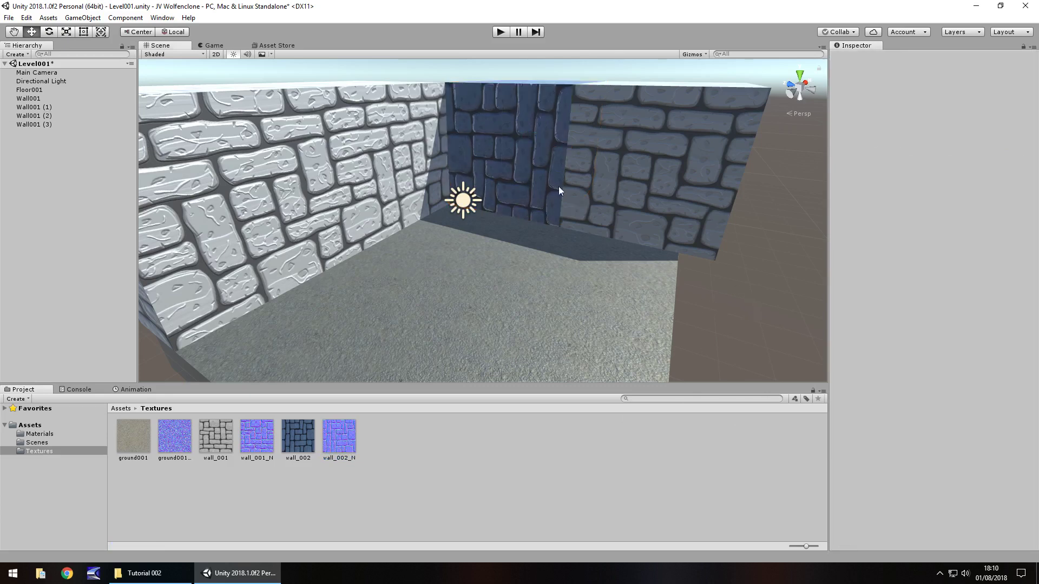
{"action": "left_click", "coordinate": [491, 153]}
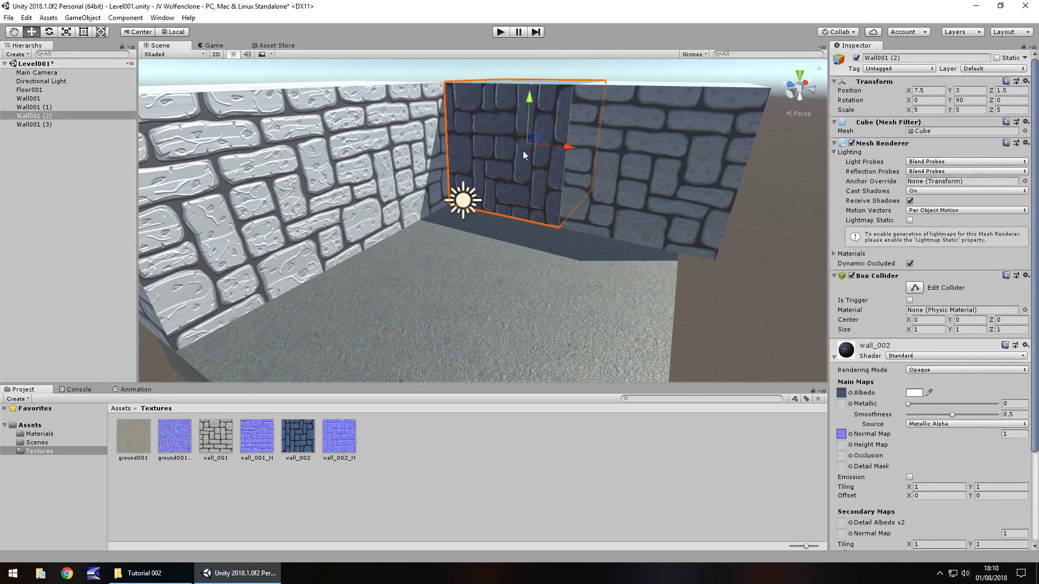
- Try Metallic Alpha as the wall_001 material's smoothness source and restore Albedo Alpha
{"action": "left_click", "coordinate": [381, 143]}
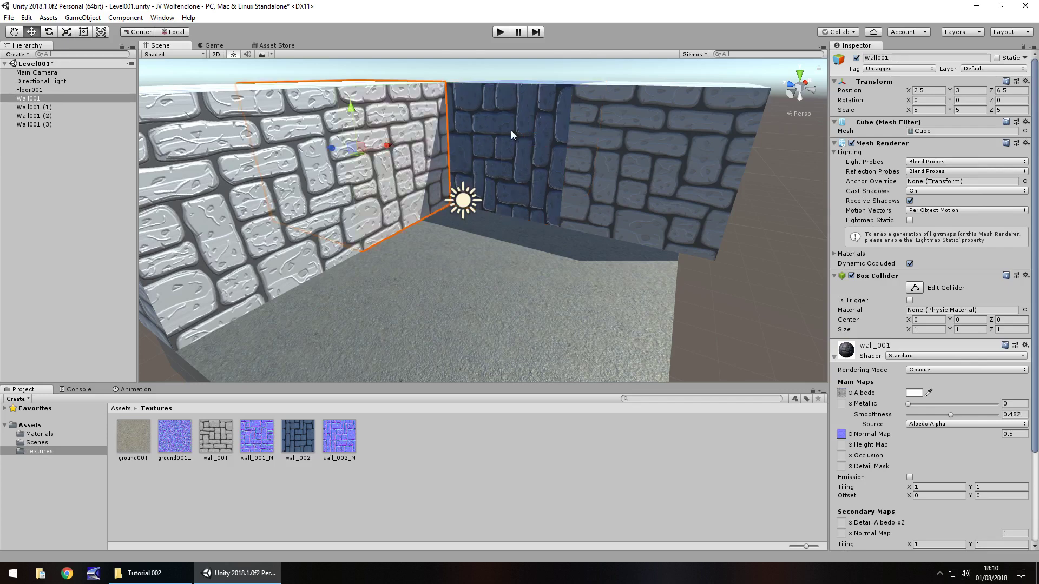
{"action": "left_click", "coordinate": [511, 131]}
{"action": "left_click", "coordinate": [410, 135]}
{"action": "left_click", "coordinate": [957, 424]}
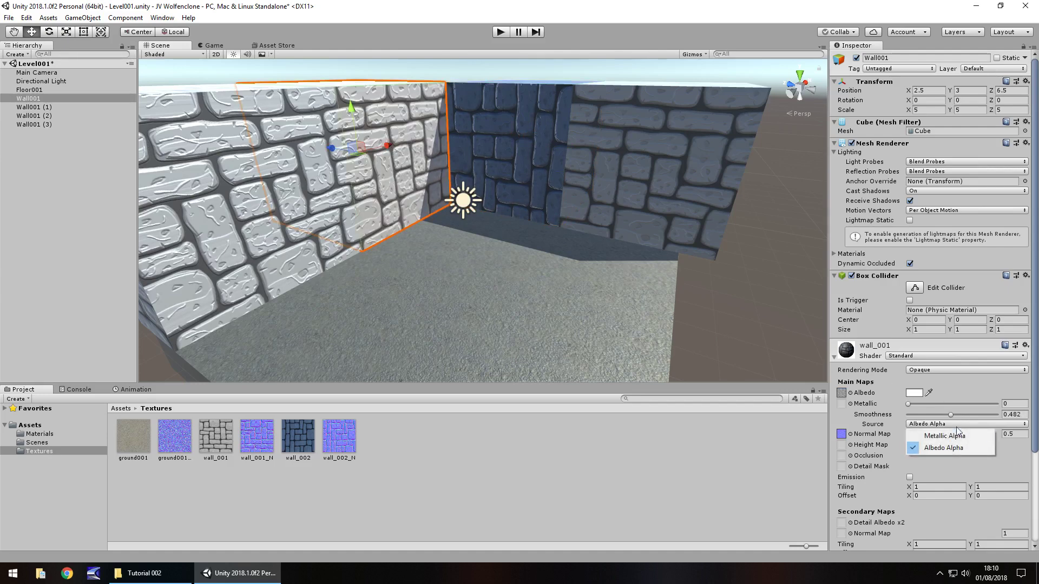
{"action": "left_click", "coordinate": [953, 437]}
{"action": "left_click", "coordinate": [743, 326]}
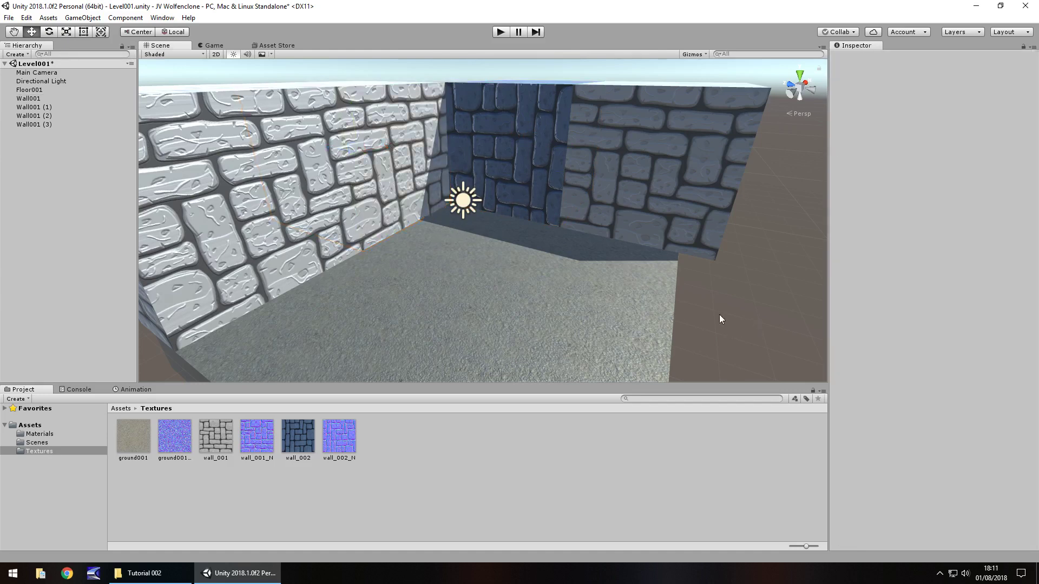
{"action": "left_click", "coordinate": [389, 145]}
{"action": "left_click", "coordinate": [930, 424]}
{"action": "left_click", "coordinate": [938, 448]}
- Set the wall_002 material's smoothness source to Albedo Alpha and its smoothness to 0.5 on the Wall001 (2) block
{"action": "left_click", "coordinate": [664, 225]}
{"action": "left_click", "coordinate": [940, 424]}
{"action": "left_click", "coordinate": [950, 448]}
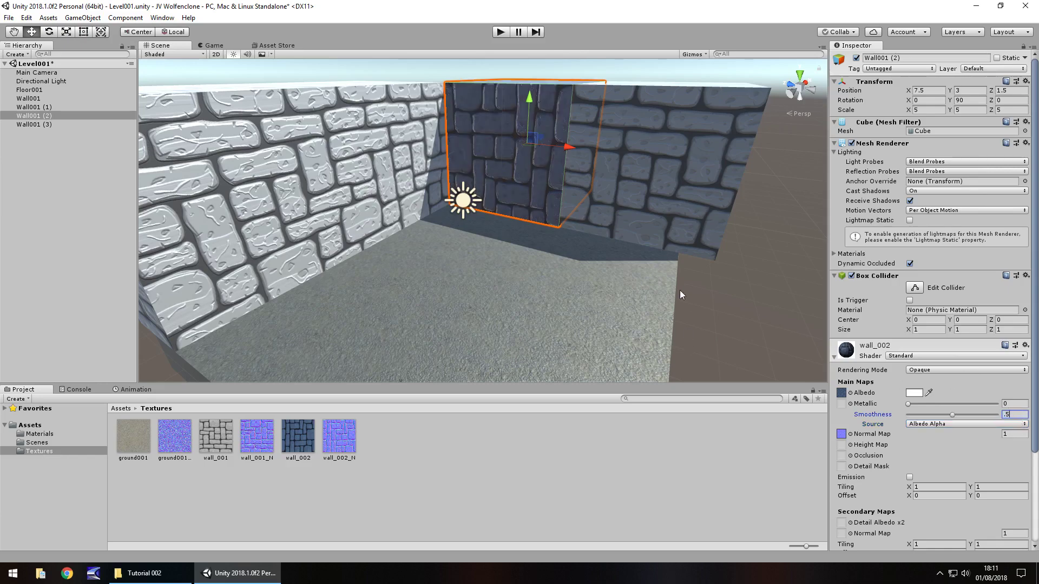
{"action": "left_click", "coordinate": [769, 305]}
- Tint the wall_002 material's albedo colour a strong, saturated blue on the Wall001 (2) block
{"action": "left_click", "coordinate": [517, 160]}
{"action": "scroll", "coordinate": [641, 193], "scroll_direction": "up", "scroll_amount": 8}
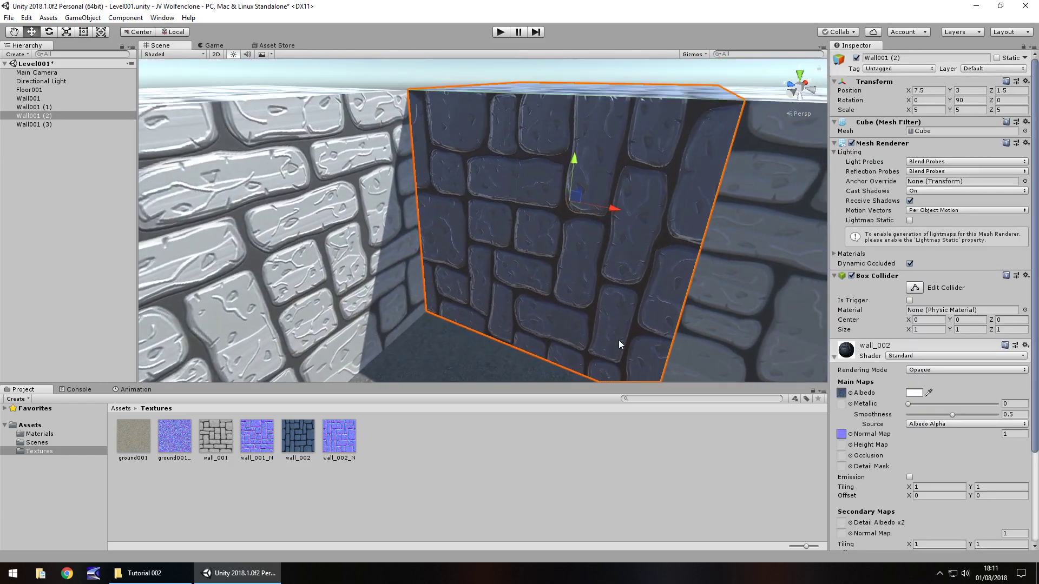
{"action": "right_click_drag", "start_coordinate": [619, 343], "coordinate": [698, 330]}
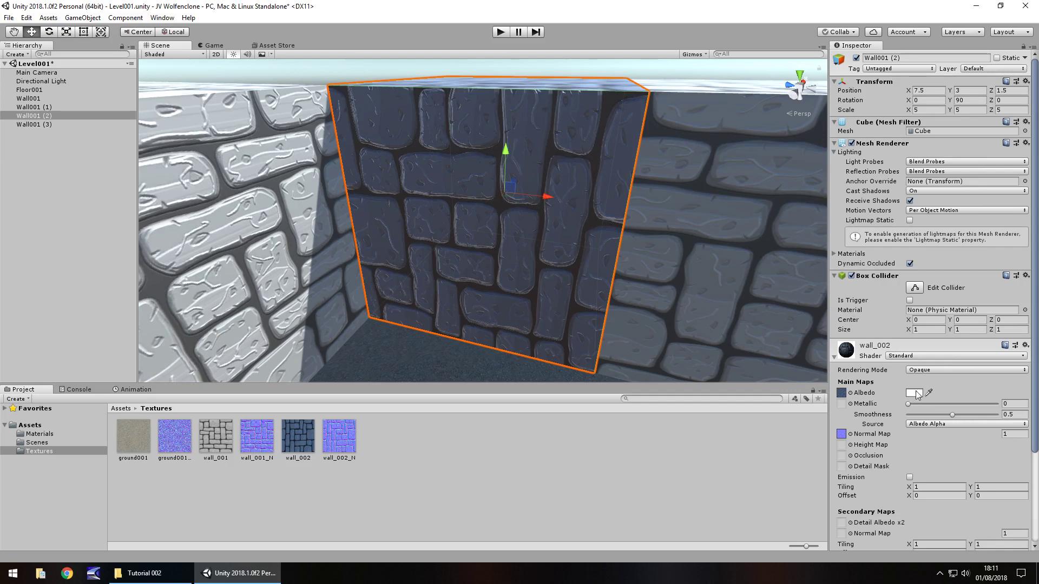
{"action": "left_click", "coordinate": [914, 394]}
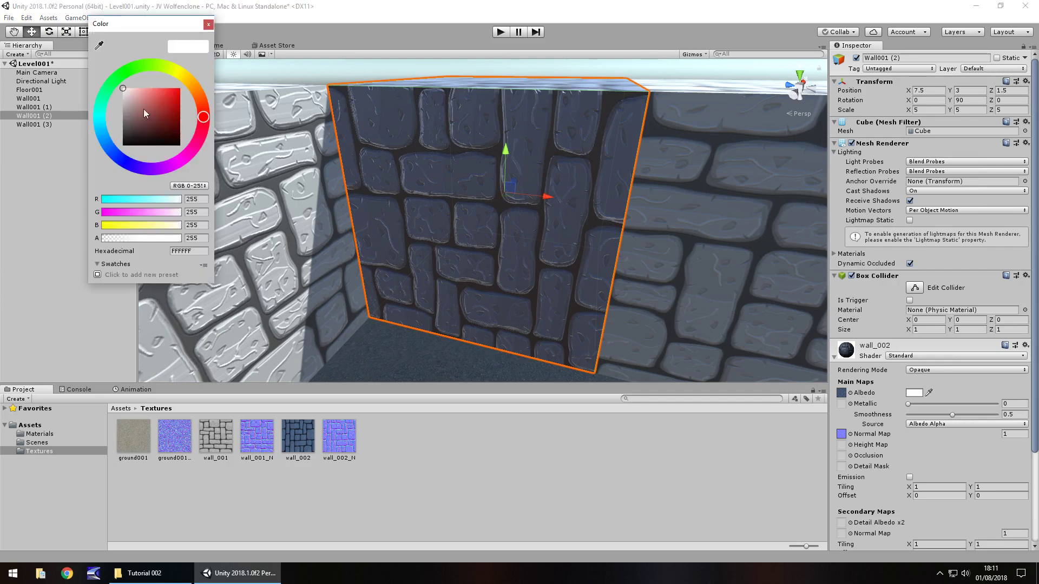
{"action": "left_click", "coordinate": [120, 161]}
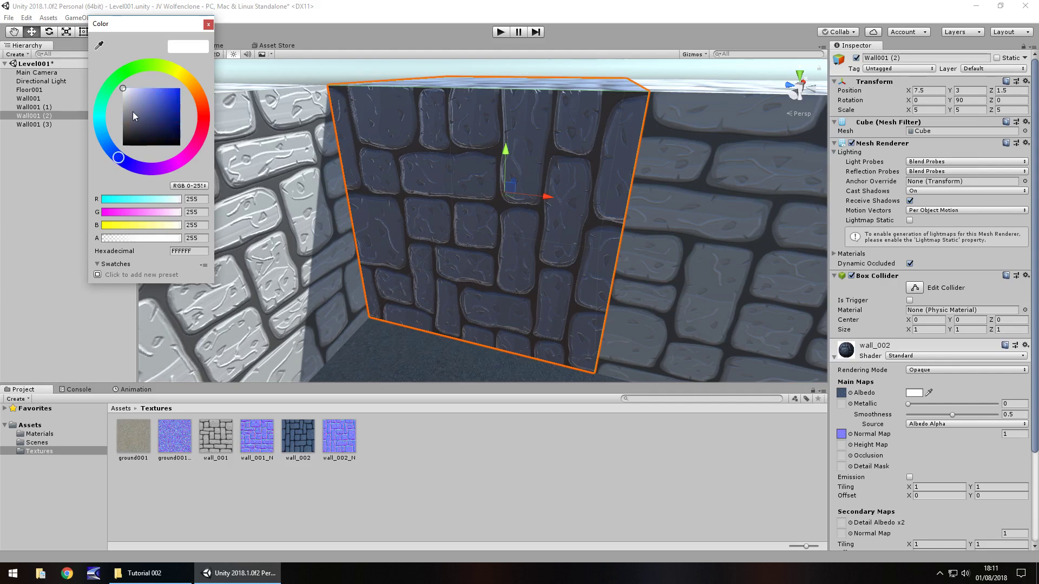
{"action": "left_click_drag", "start_coordinate": [134, 111], "coordinate": [216, 88]}
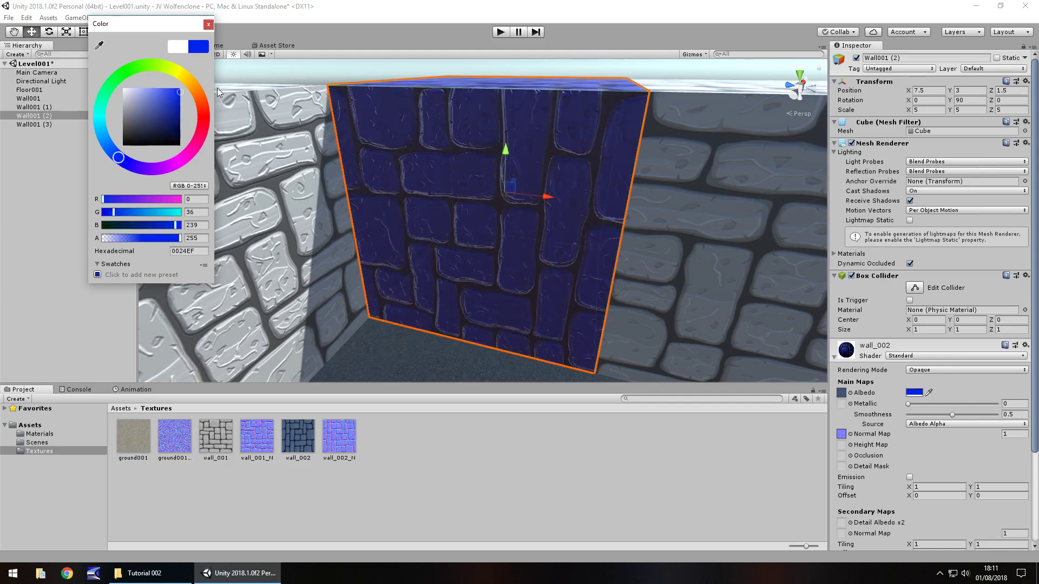
{"action": "left_click", "coordinate": [208, 24]}
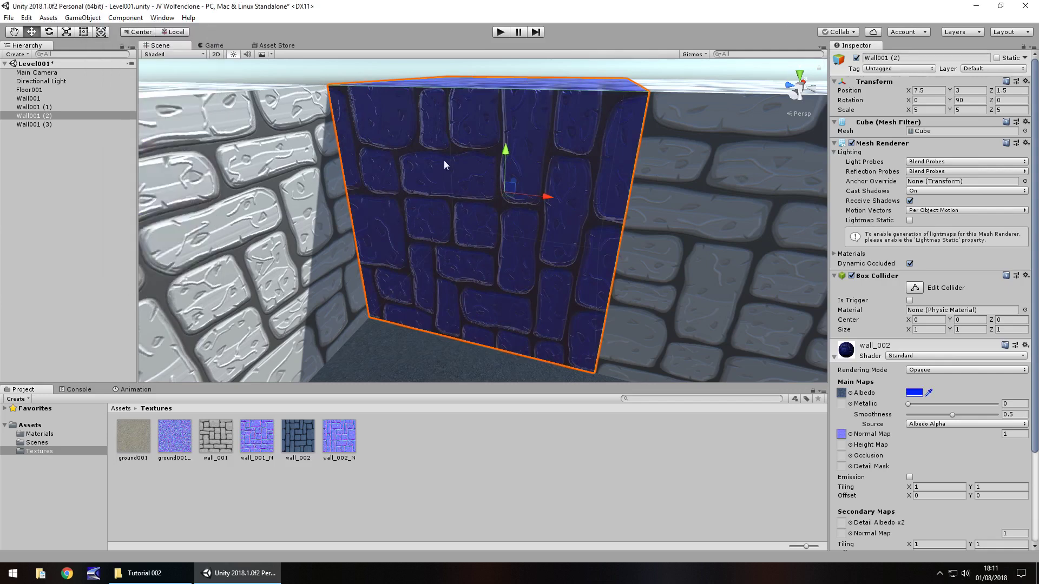
- Replace the grey Wall001 (3) block with a duplicate of the blue Wall001 (2) block positioned at Z -3.5
{"action": "left_click", "coordinate": [333, 67]}
{"action": "right_click_drag", "start_coordinate": [411, 161], "coordinate": [445, 157]}
{"action": "left_click", "coordinate": [636, 214]}
{"action": "key", "text": "Delete"}
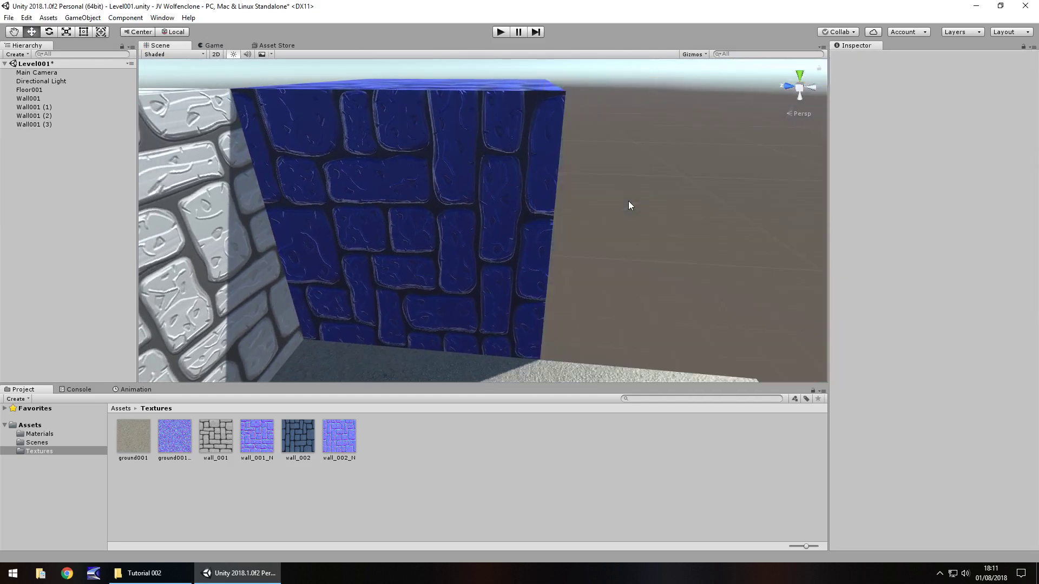
{"action": "left_click", "coordinate": [483, 200]}
{"action": "key", "text": "ctrl+d"}
{"action": "left_click_drag", "start_coordinate": [487, 195], "coordinate": [659, 218]}
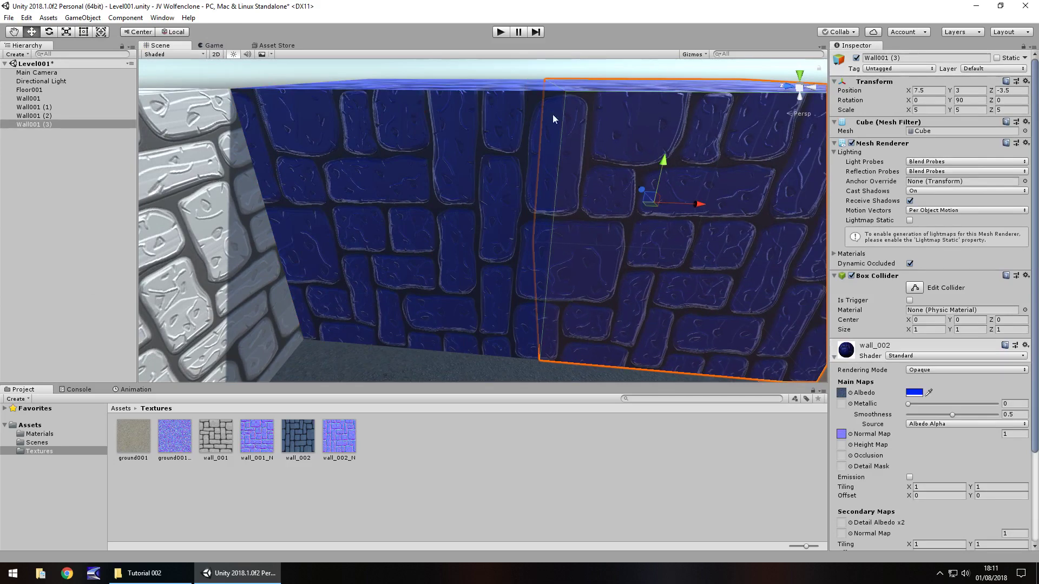
{"action": "left_click", "coordinate": [498, 62]}
- Move Floor001 by snapped increments to Z -1 so its edge lines up with the grey wall's face
{"action": "scroll", "coordinate": [470, 171], "scroll_direction": "up", "scroll_amount": 3}
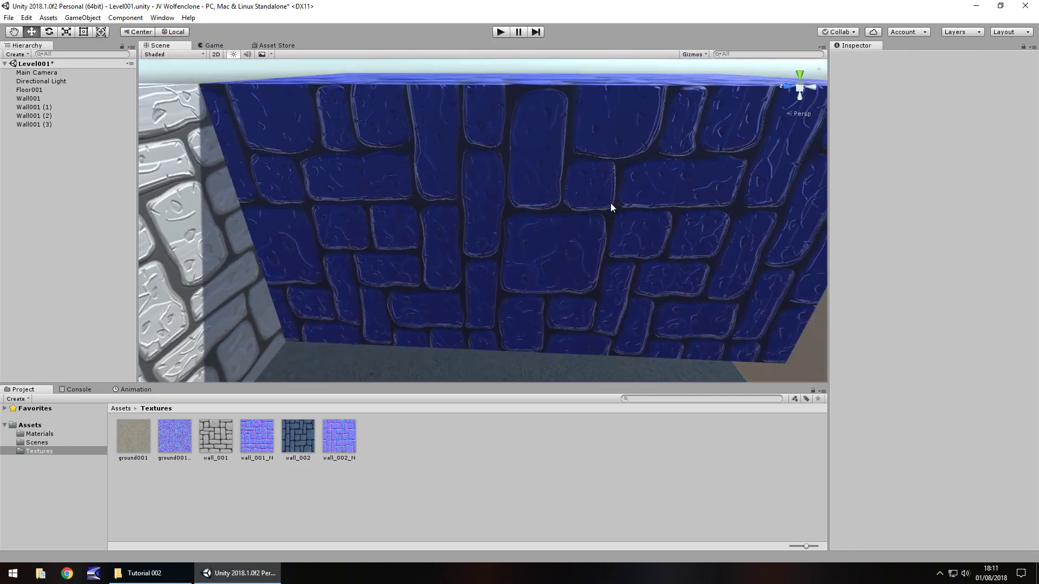
{"action": "right_click_drag", "start_coordinate": [611, 182], "coordinate": [421, 334]}
{"action": "right_click_drag", "start_coordinate": [436, 290], "coordinate": [811, 158]}
{"action": "scroll", "coordinate": [614, 159], "scroll_direction": "down", "scroll_amount": 5}
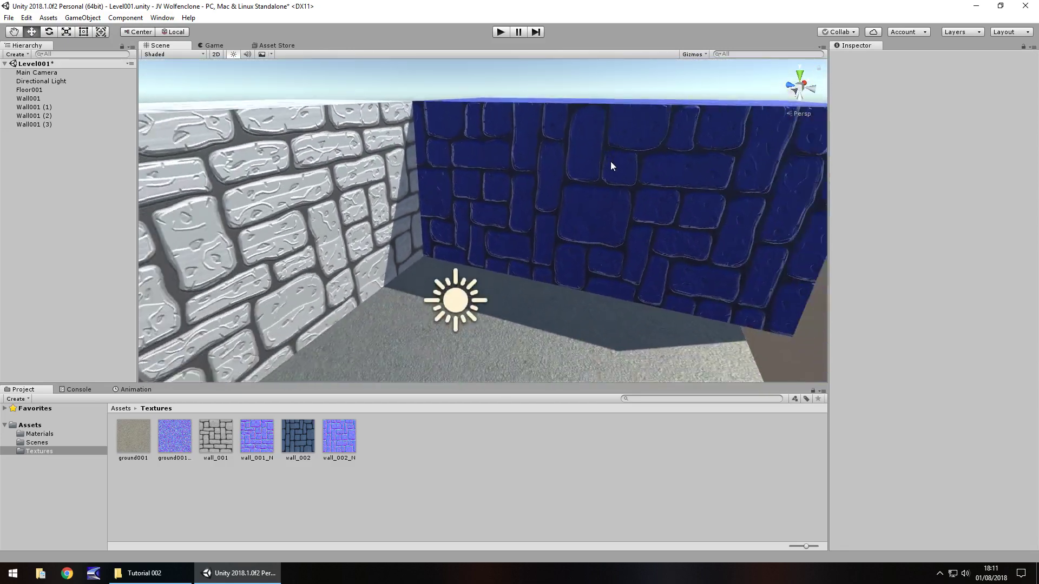
{"action": "right_click_drag", "start_coordinate": [631, 174], "coordinate": [604, 203]}
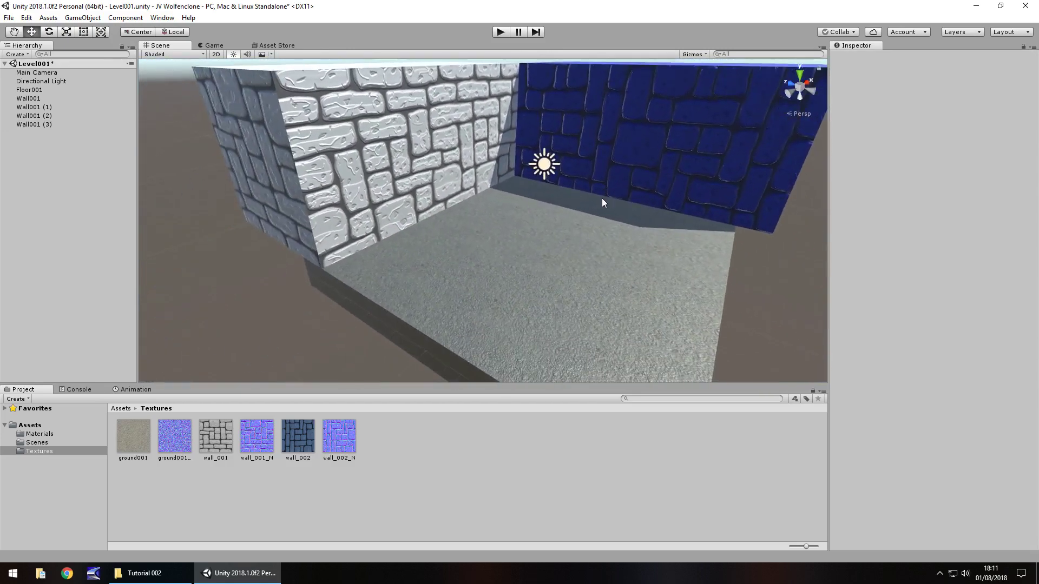
{"action": "left_click", "coordinate": [551, 216]}
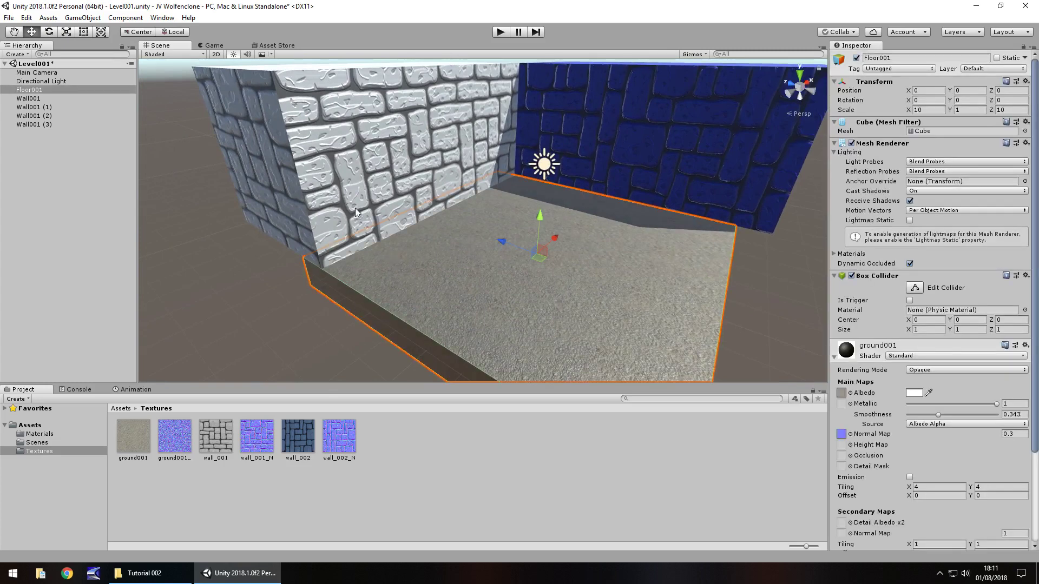
{"action": "right_click_drag", "start_coordinate": [259, 265], "coordinate": [470, 178]}
{"action": "middle_click_drag", "start_coordinate": [470, 178], "coordinate": [569, 133]}
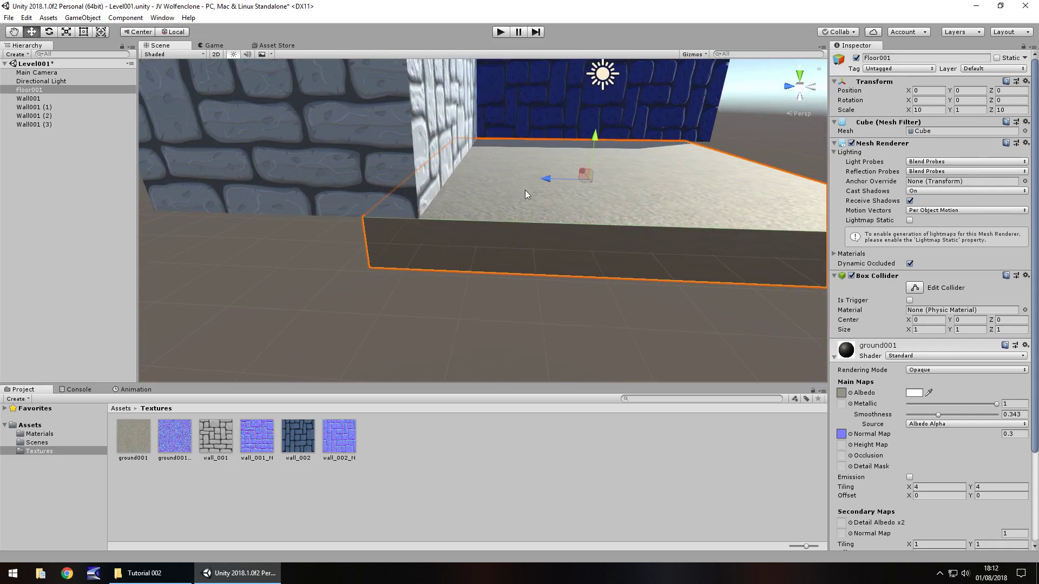
{"action": "left_click_drag", "start_coordinate": [554, 177], "coordinate": [586, 181], "text": "ctrl"}
{"action": "left_click", "coordinate": [434, 273]}
- Inspect the joint between the floor's edge and the grey wall from several angles
{"action": "right_click_drag", "start_coordinate": [434, 273], "coordinate": [294, 262]}
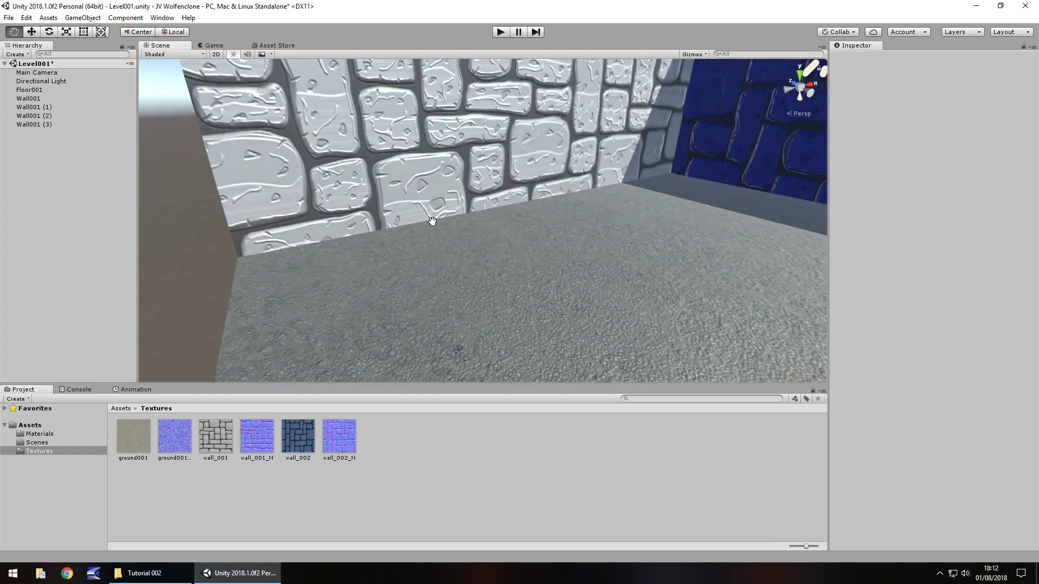
{"action": "right_click_drag", "start_coordinate": [433, 225], "coordinate": [436, 280]}
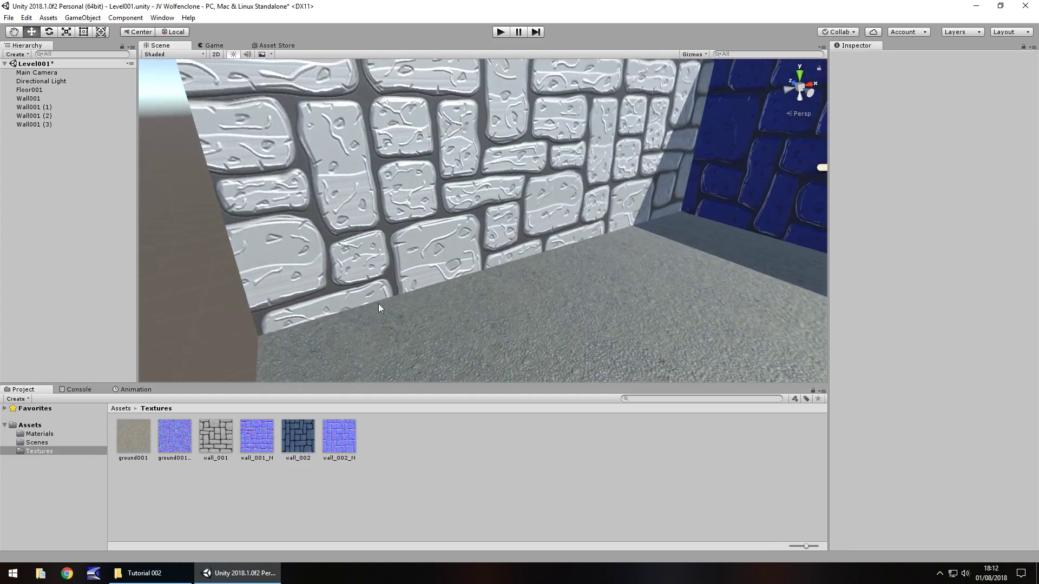
{"action": "right_click_drag", "start_coordinate": [274, 245], "coordinate": [483, 228]}
{"action": "scroll", "coordinate": [483, 226], "scroll_direction": "down", "scroll_amount": 5}
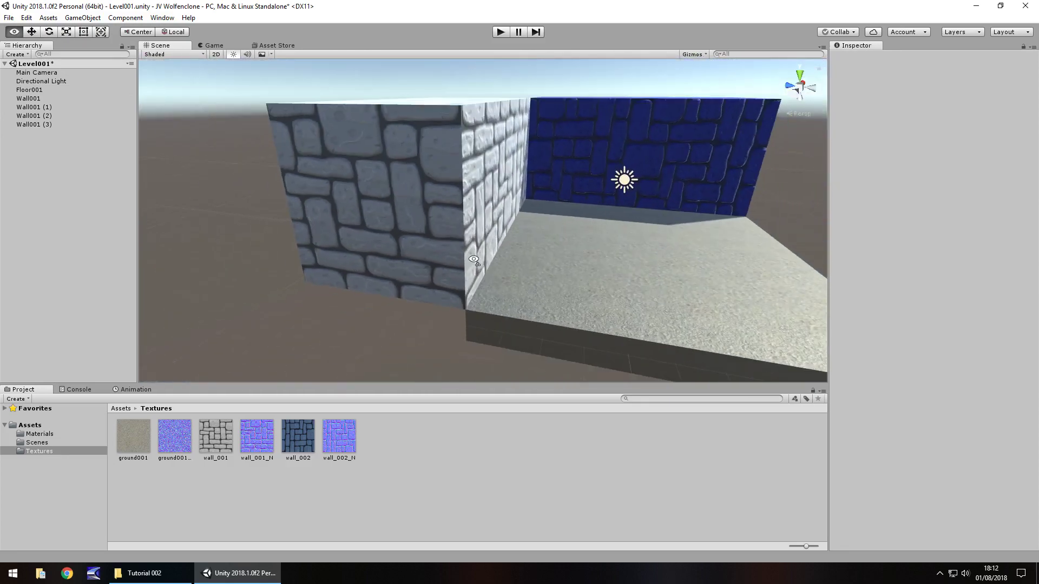
{"action": "right_click_drag", "start_coordinate": [474, 263], "coordinate": [487, 273]}
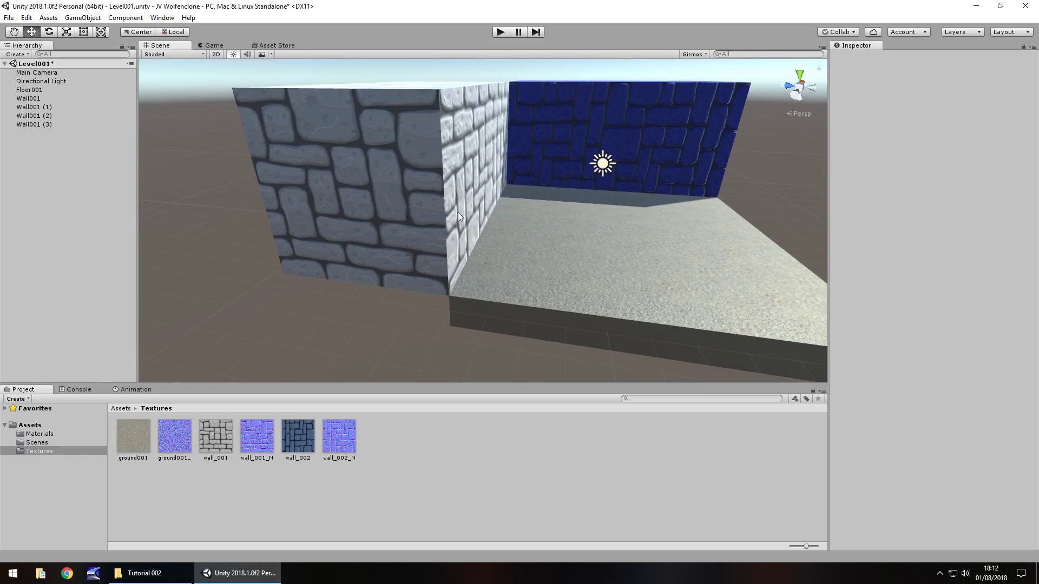
{"action": "scroll", "coordinate": [536, 220], "scroll_direction": "up", "scroll_amount": 2}
{"action": "middle_click_drag", "start_coordinate": [538, 220], "coordinate": [513, 200]}
{"action": "scroll", "coordinate": [455, 172], "scroll_direction": "down", "scroll_amount": 2}
{"action": "middle_click_drag", "start_coordinate": [476, 169], "coordinate": [428, 123]}
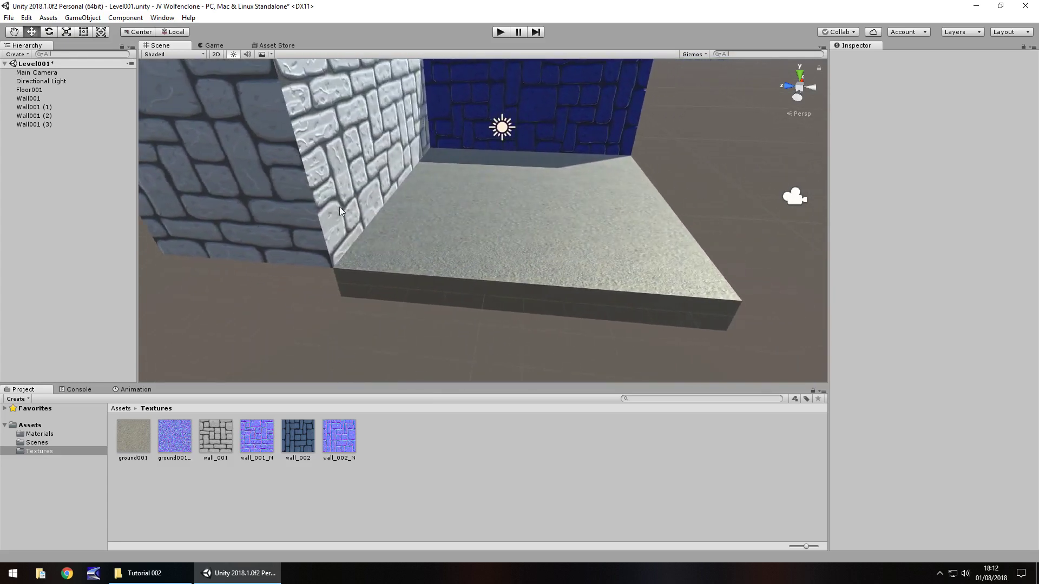
- Duplicate the floor twice, placing one copy away from the blue wall and the second beside that copy, beyond the grey wall's end
{"action": "left_click", "coordinate": [468, 236]}
{"action": "key", "text": "ctrl+d"}
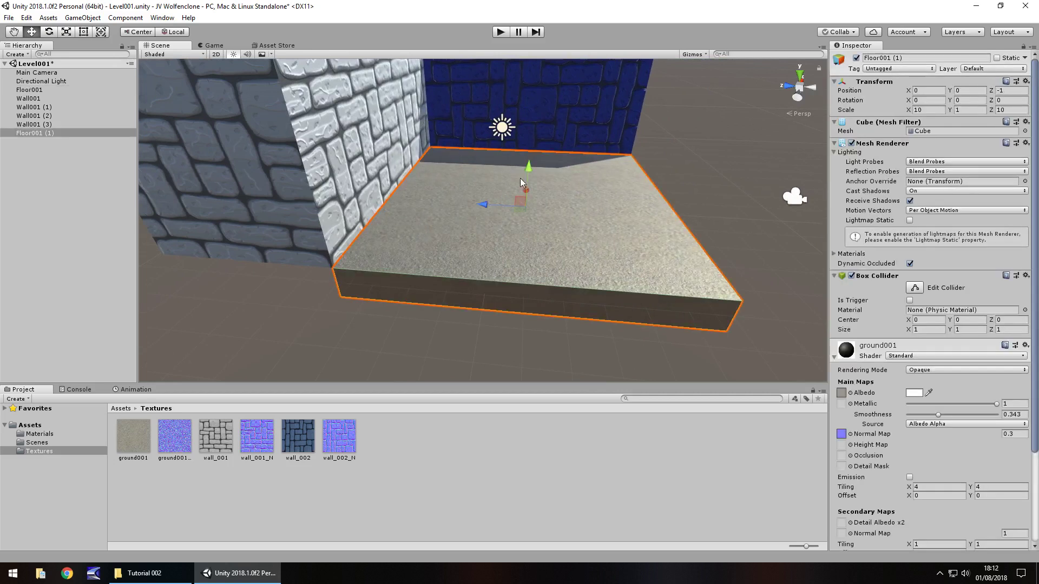
{"action": "left_click_drag", "start_coordinate": [527, 190], "coordinate": [472, 233], "text": "ctrl"}
{"action": "key", "text": "ctrl+d"}
{"action": "left_click_drag", "start_coordinate": [454, 326], "coordinate": [96, 329], "text": "ctrl"}
{"action": "left_click", "coordinate": [680, 205]}
{"action": "left_click_drag", "start_coordinate": [680, 205], "coordinate": [448, 190], "text": "alt"}
{"action": "left_click_drag", "start_coordinate": [608, 232], "coordinate": [587, 200], "text": "alt"}
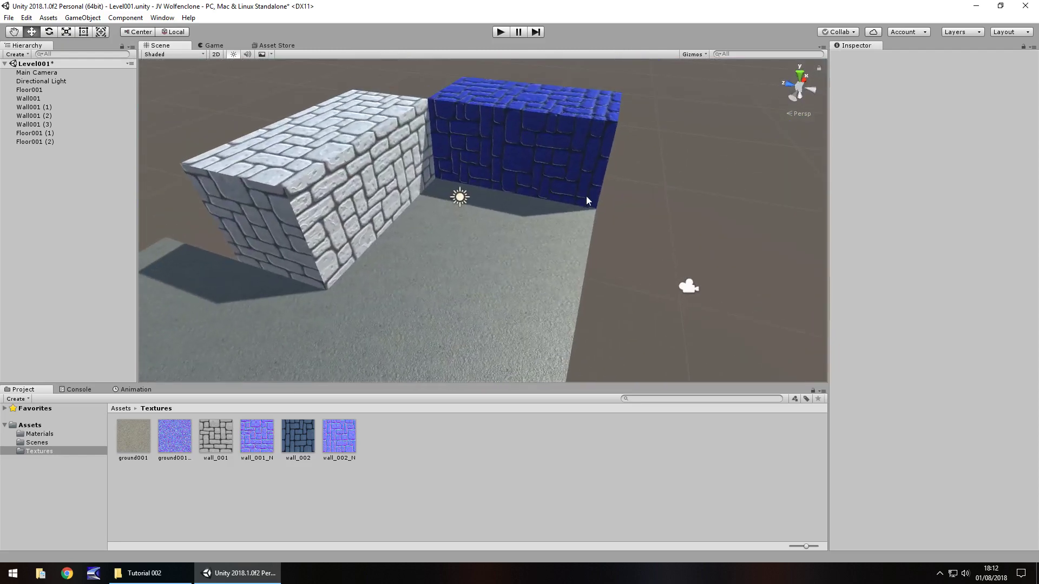